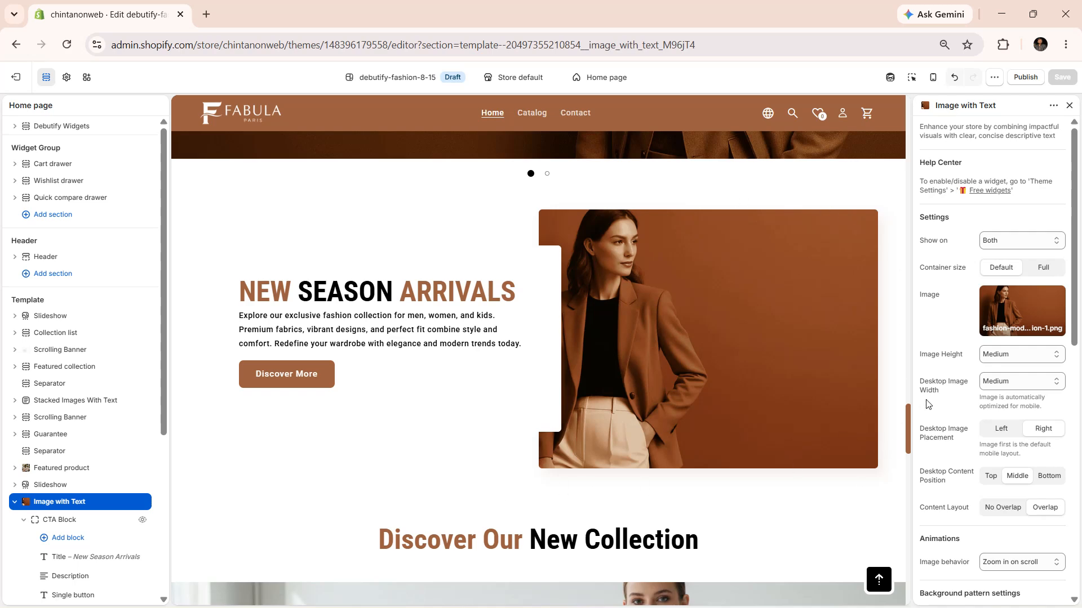
Step: Examine the Image with Text section on the home page, including its Title, Description and Single button block settings
scroll(942, 393, "down", 10)
scroll(943, 391, "up", 10)
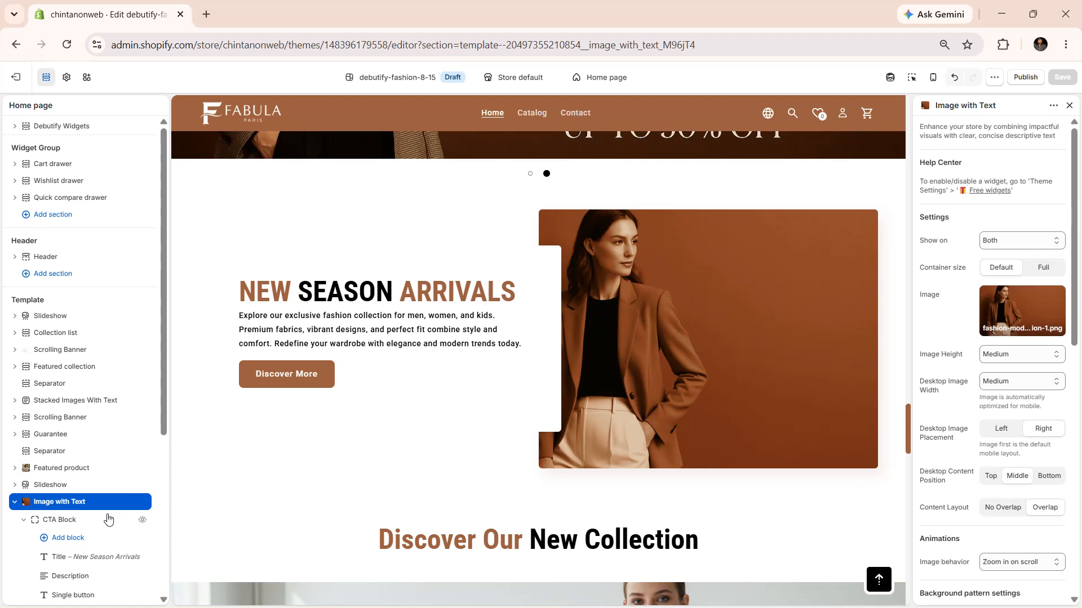
scroll(110, 521, "down", 2)
left_click(59, 486)
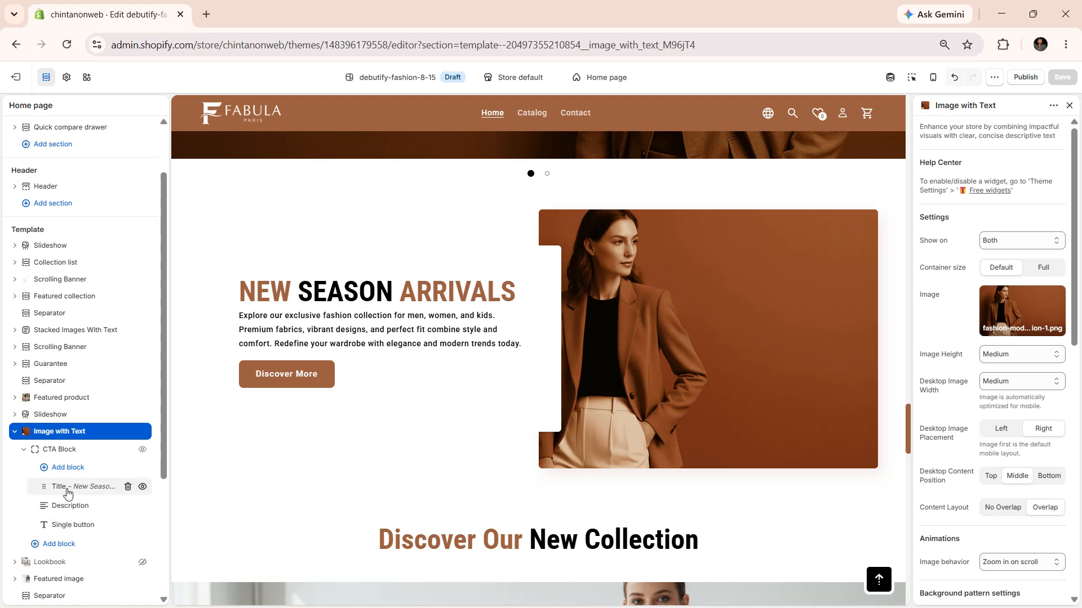
left_click(68, 507)
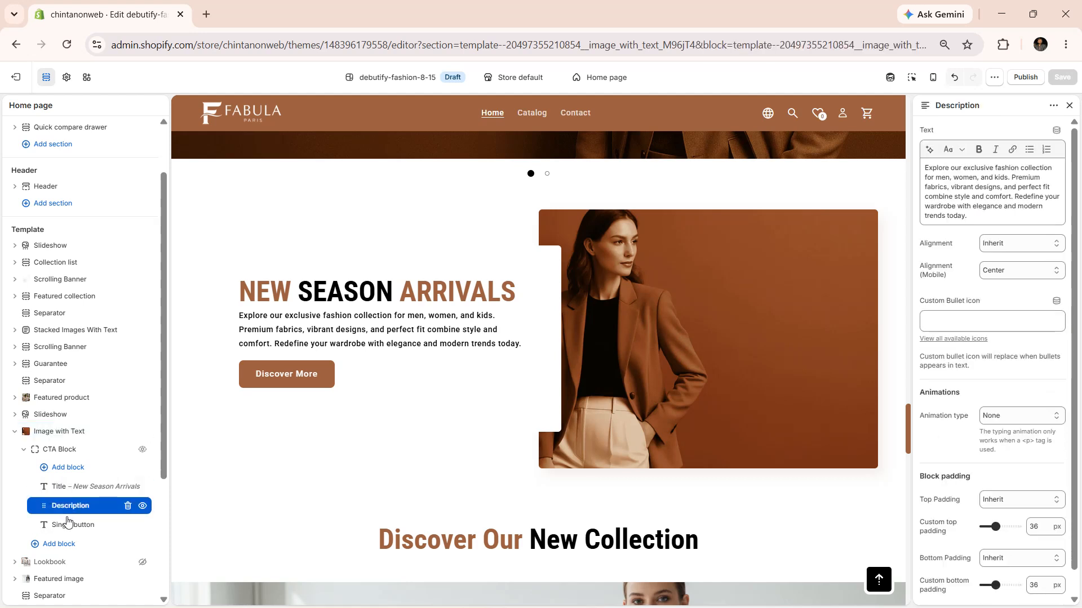
left_click(67, 527)
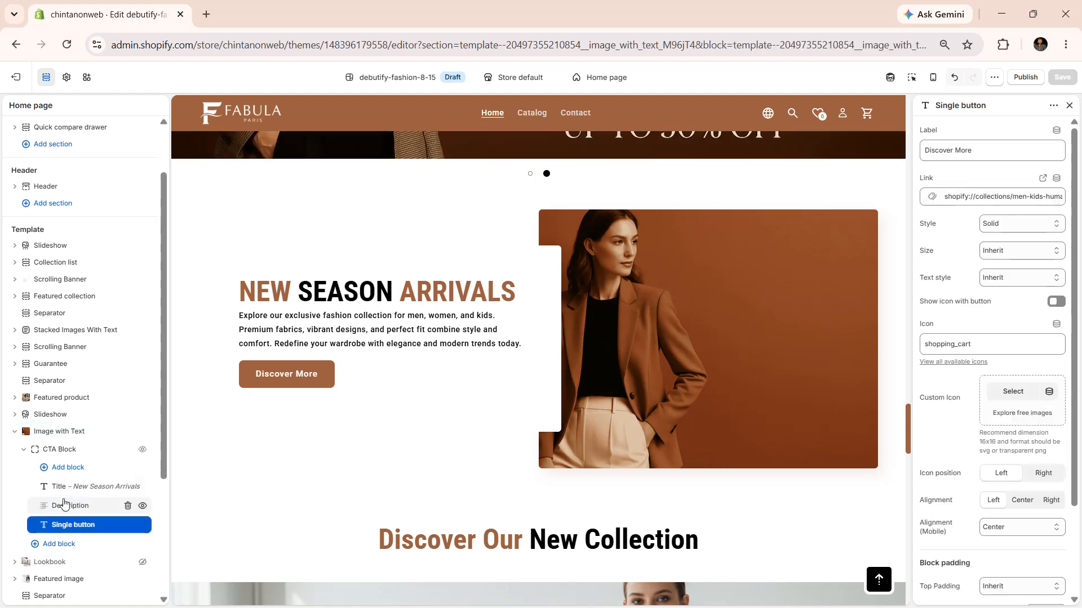
left_click(60, 487)
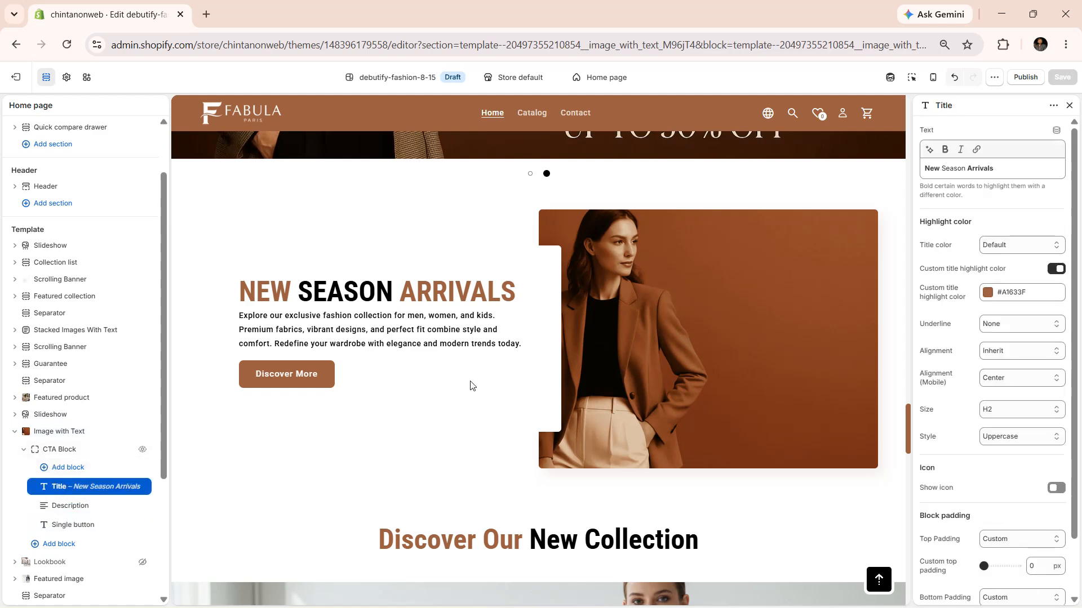
scroll(472, 386, "up", 10)
scroll(472, 385, "up", 10)
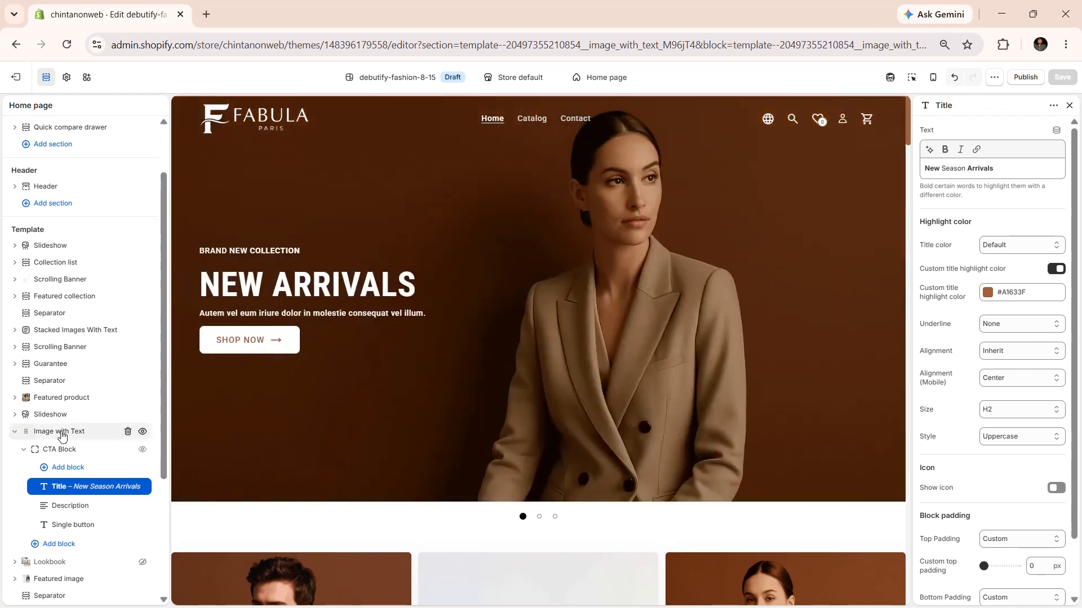
left_click(59, 432)
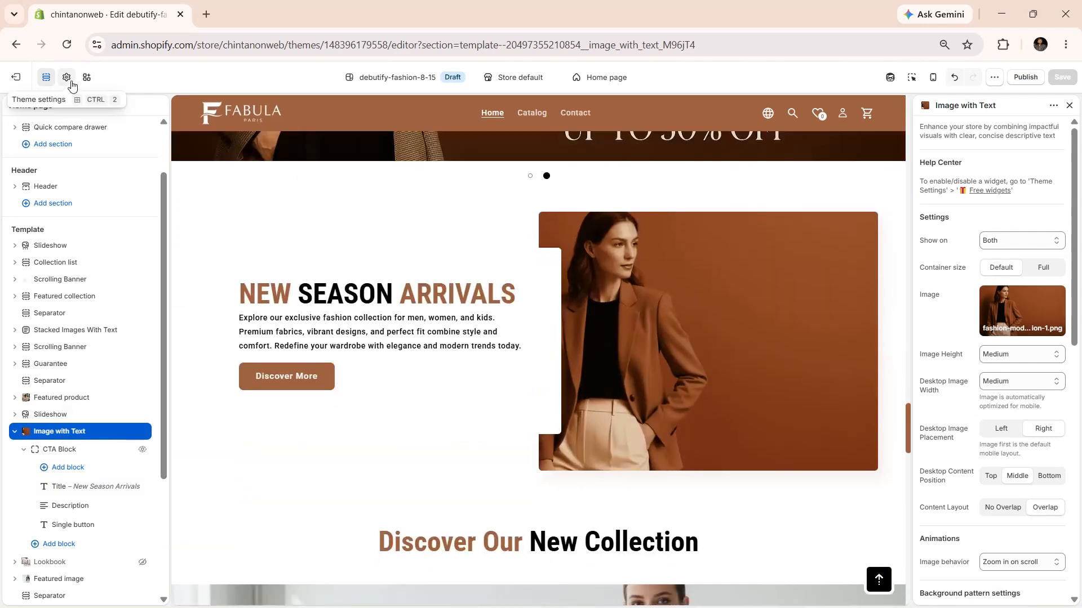
Step: Check the Image with Text toggle among the free widgets in the theme settings and return to the section list
left_click(66, 78)
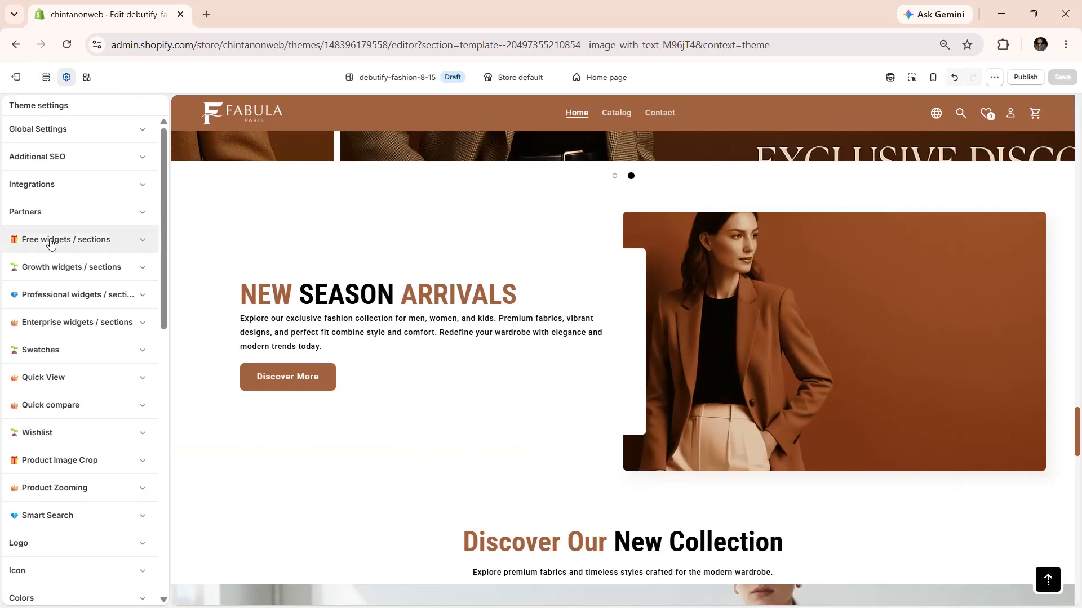
left_click(51, 241)
scroll(49, 253, "down", 5)
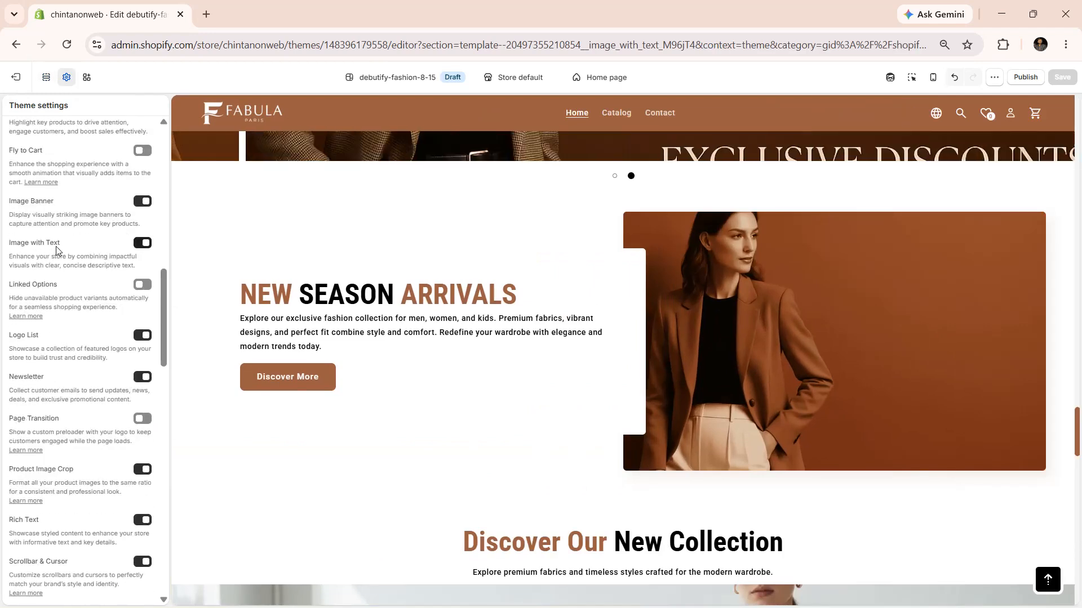
left_click(47, 79)
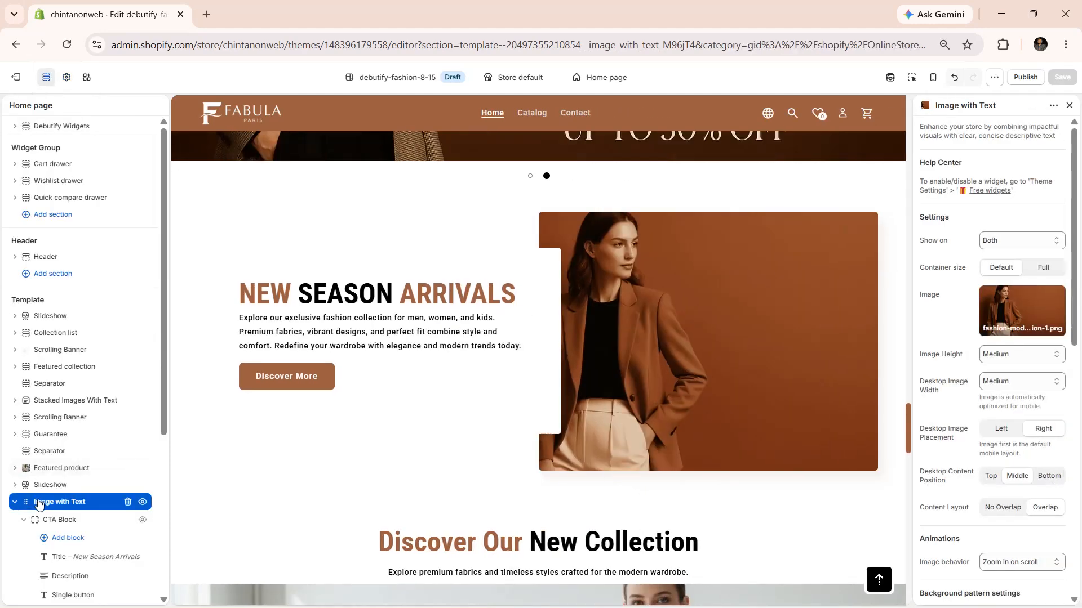
Step: Search the sections available to add for "im", preview Image with Text, and leave without adding it
scroll(39, 505, "down", 4)
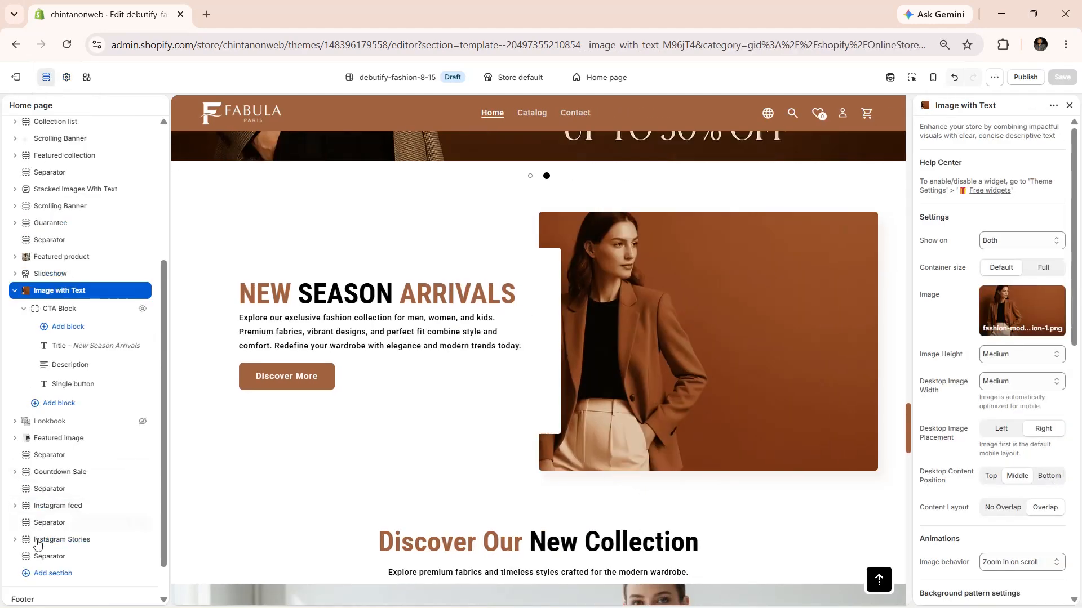
left_click(52, 576)
type("im")
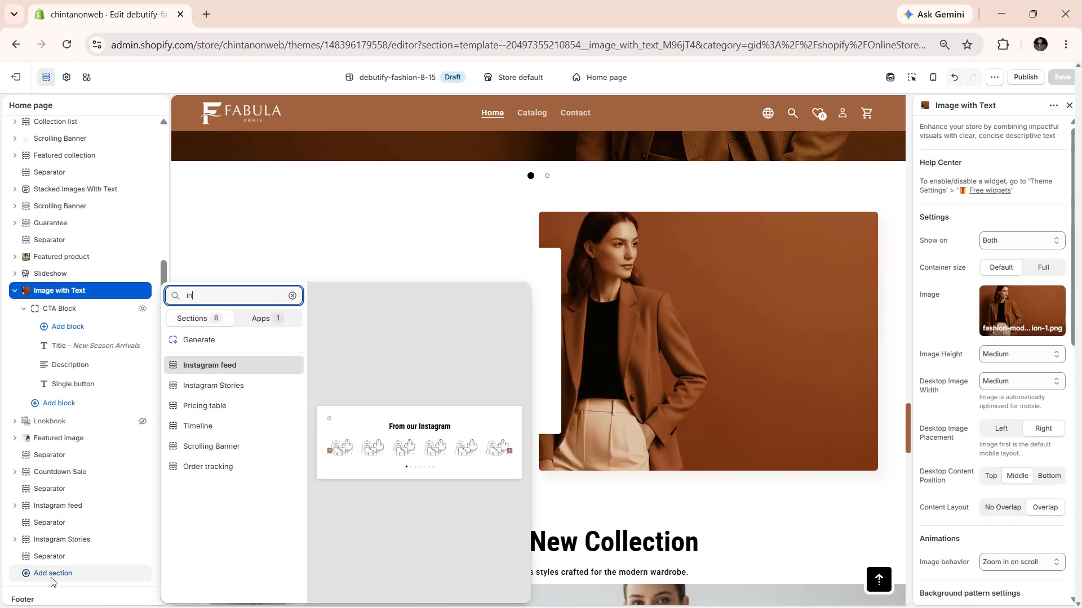
key("Down")
key("Down")
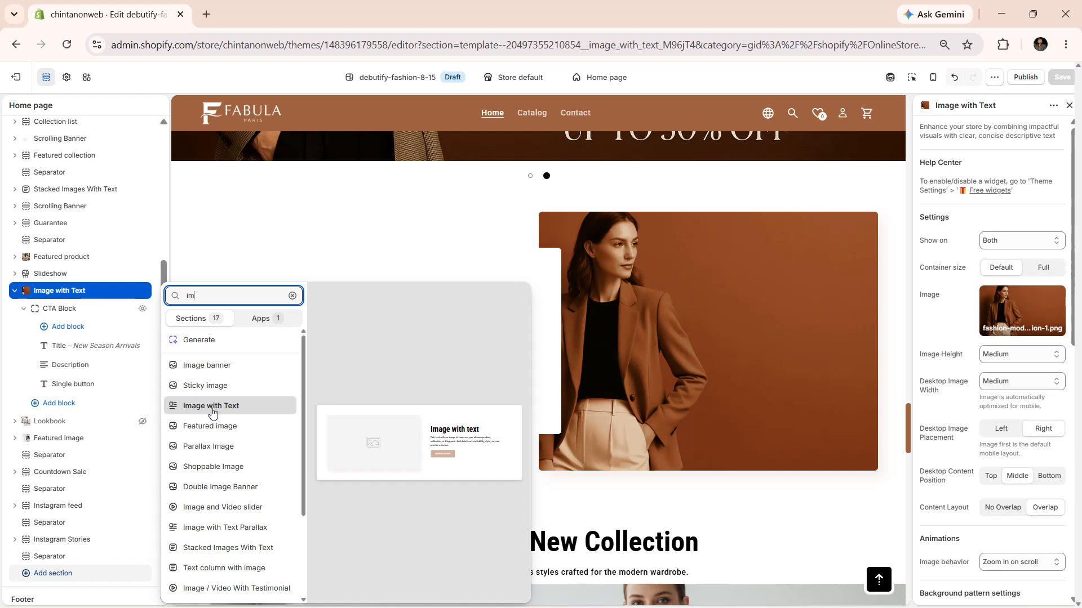
key("Escape")
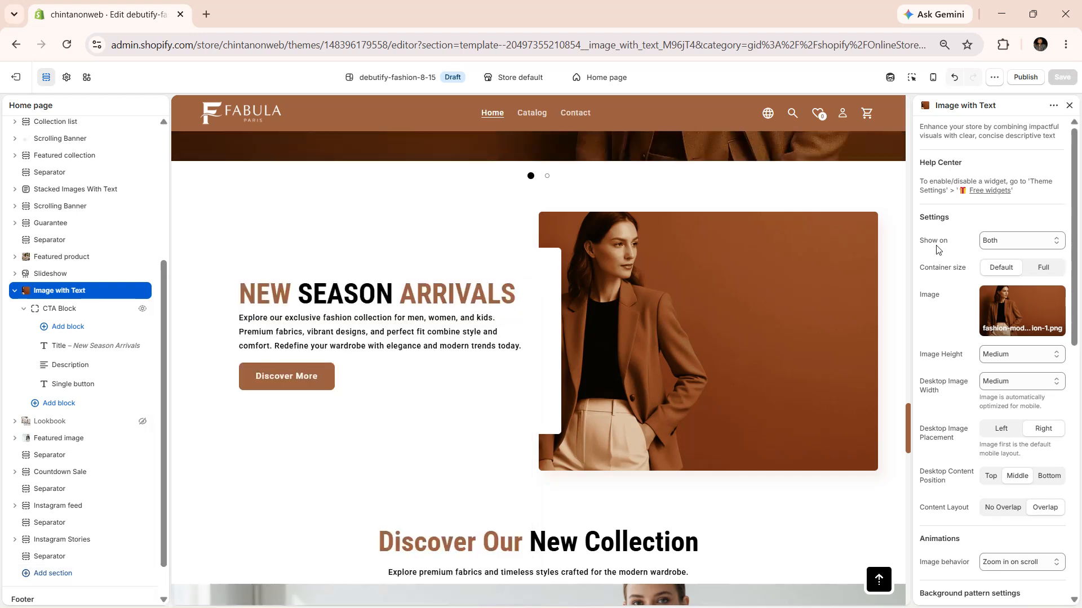
Step: View the section's Show on options, and try the Full container size before restoring Default
left_click(991, 247)
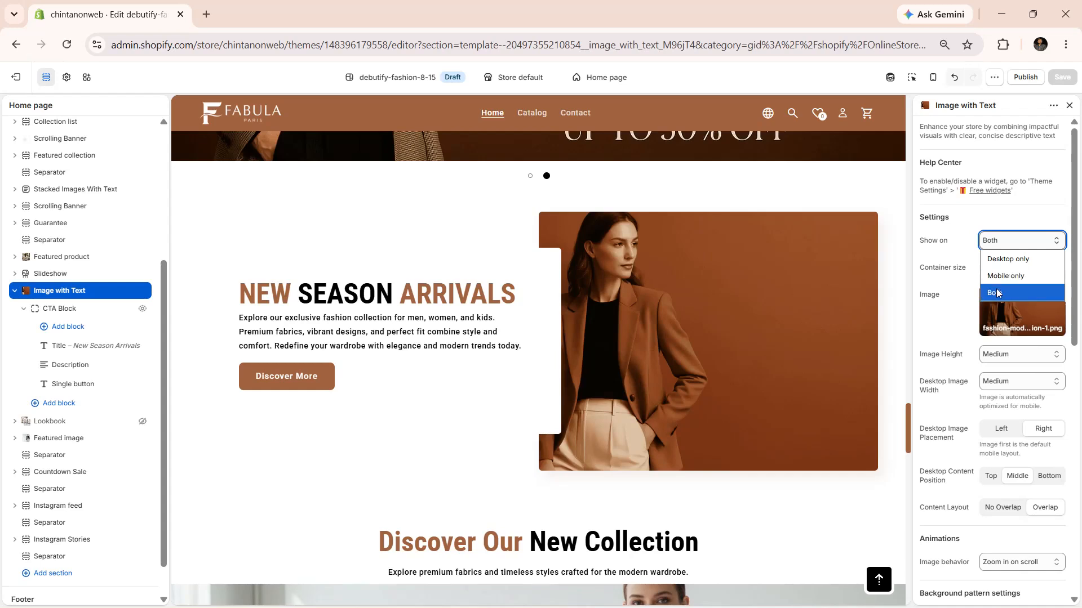
left_click(935, 280)
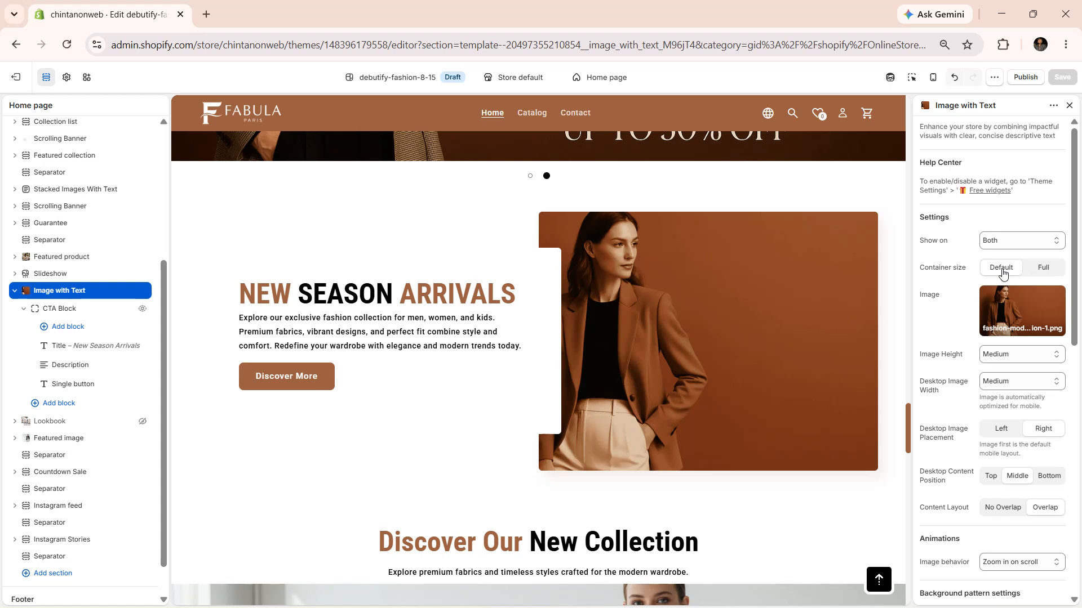
left_click(1040, 273)
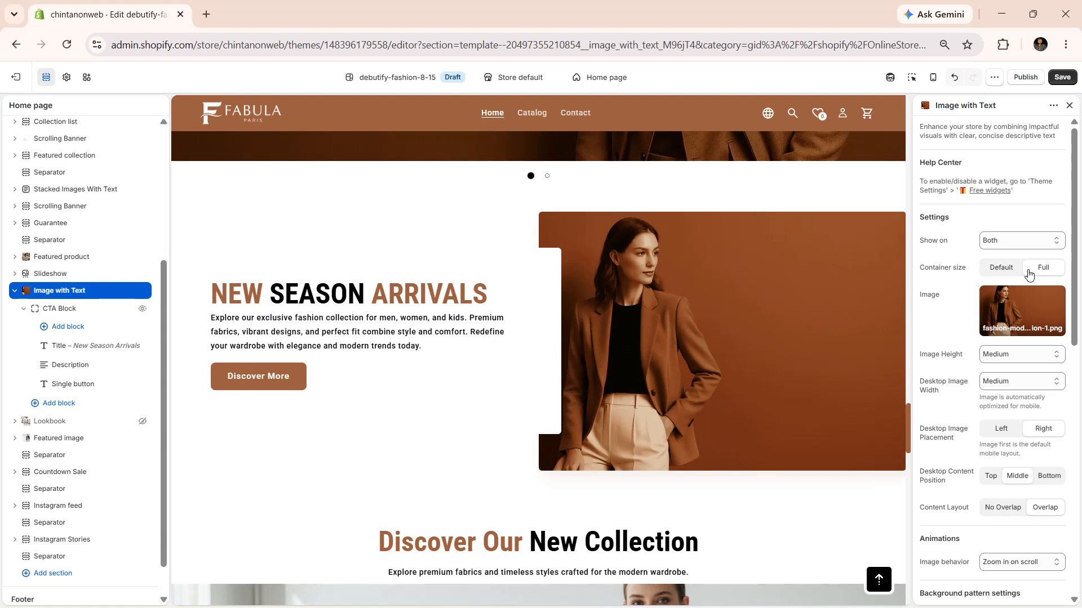
left_click(1001, 268)
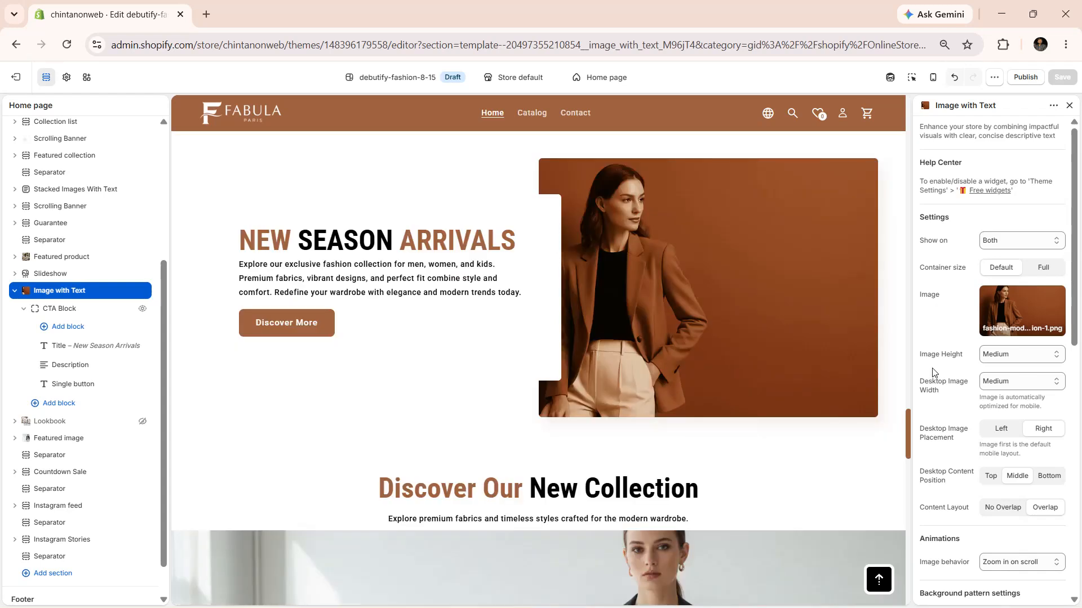
Step: View the image height options, and try the Small and Large desktop image widths, undoing each change
left_click(993, 357)
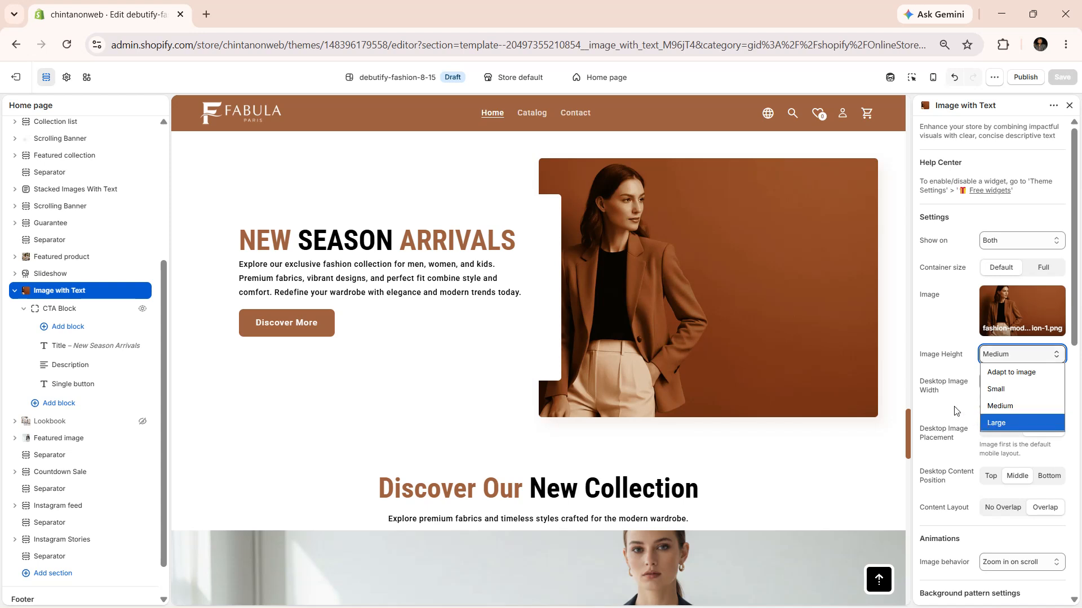
left_click(947, 359)
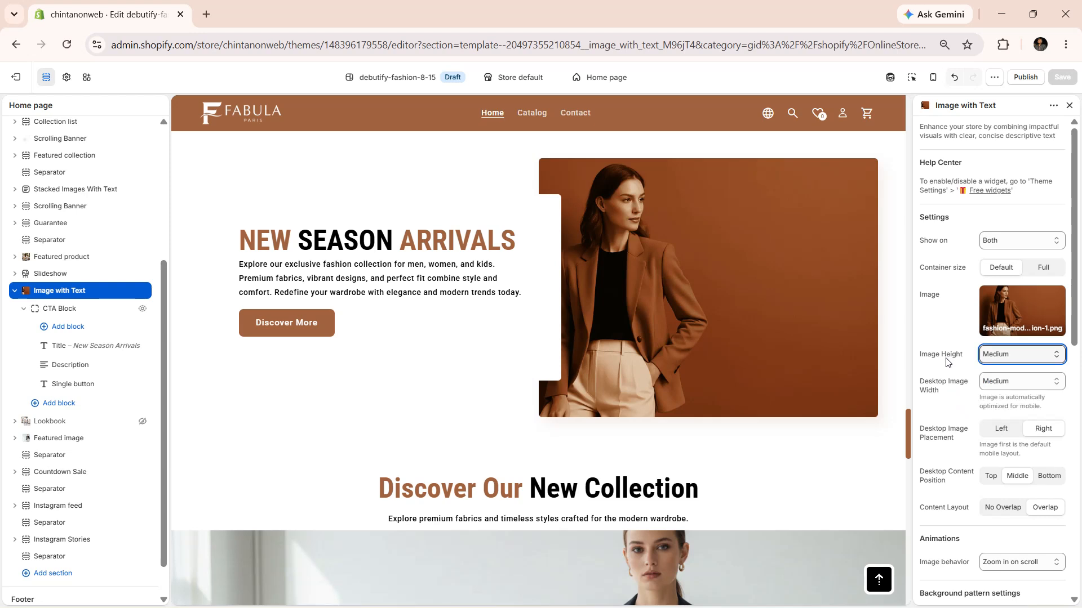
left_click(992, 383)
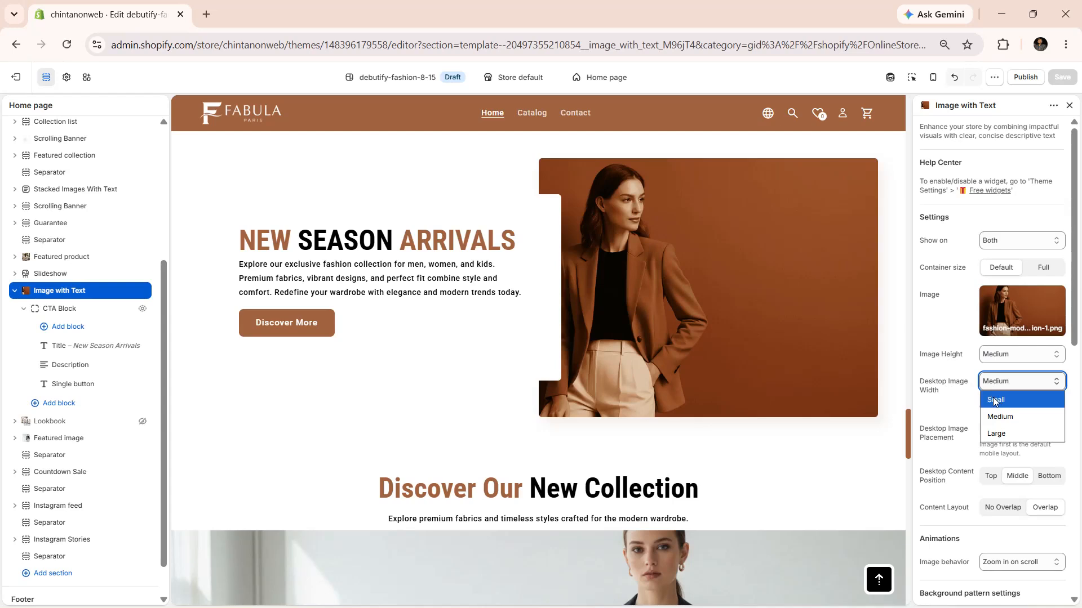
left_click(995, 401)
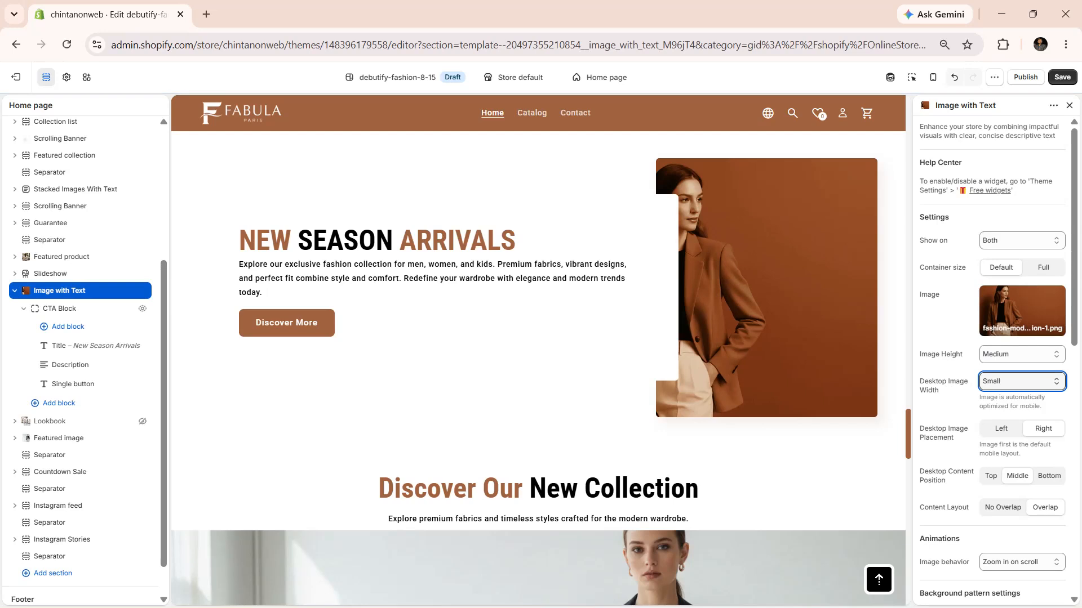
key("ctrl+z")
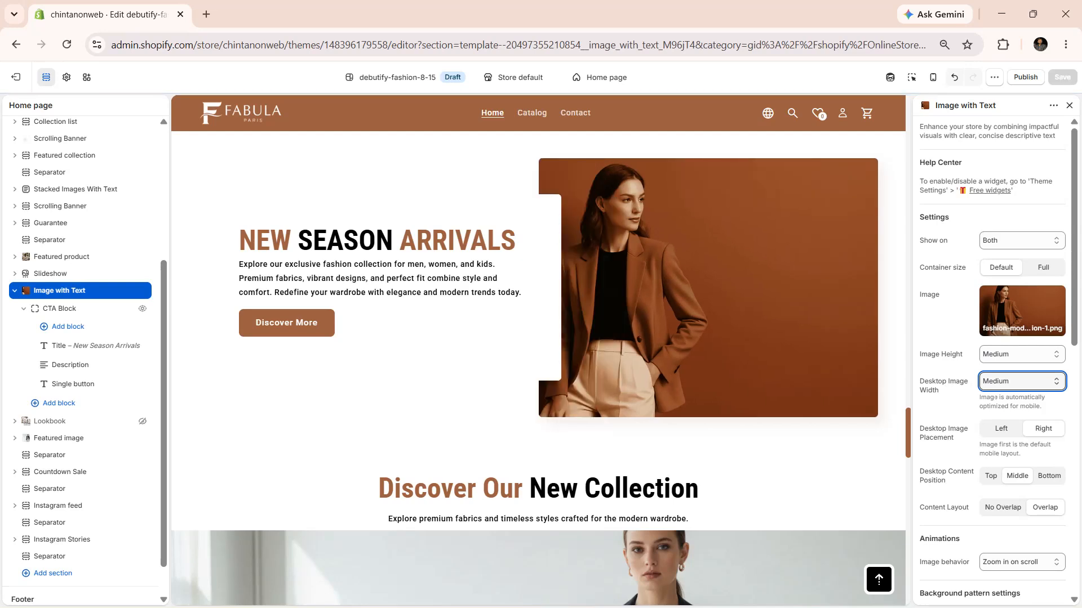
key("Down")
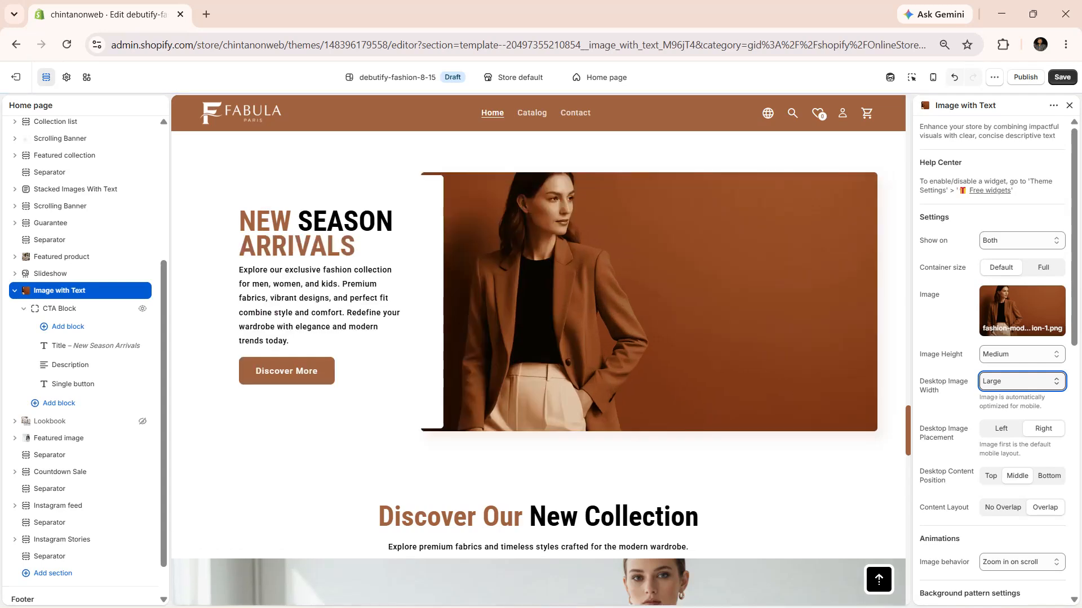
key("ctrl+z")
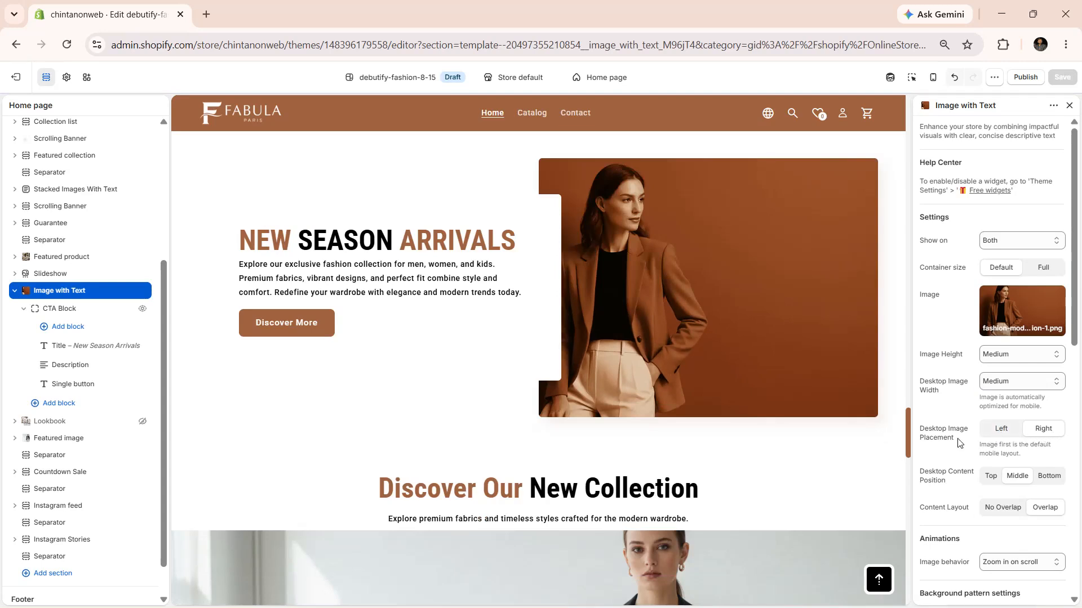
Step: Try the Left desktop image placement and the No Overlap content layout, restoring Right and Overlap respectively
left_click(992, 435)
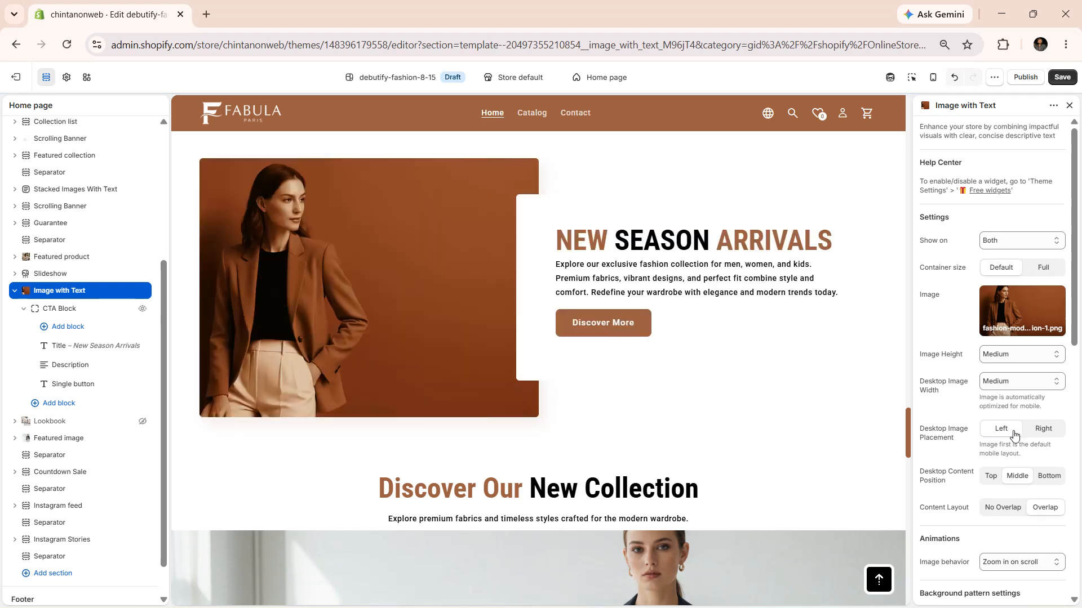
left_click(1036, 431)
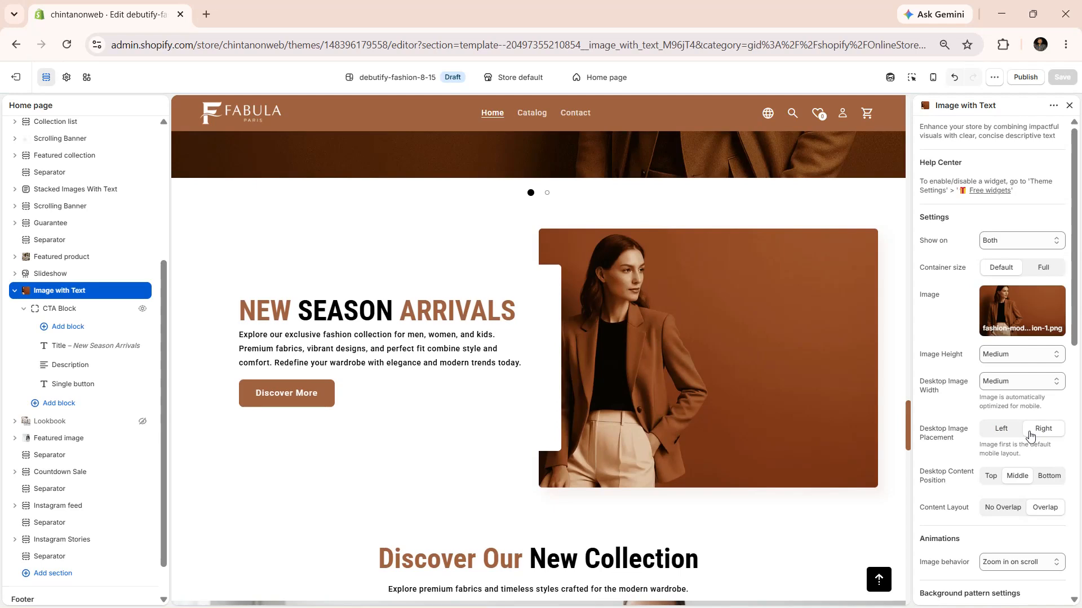
scroll(1030, 435, "down", 3)
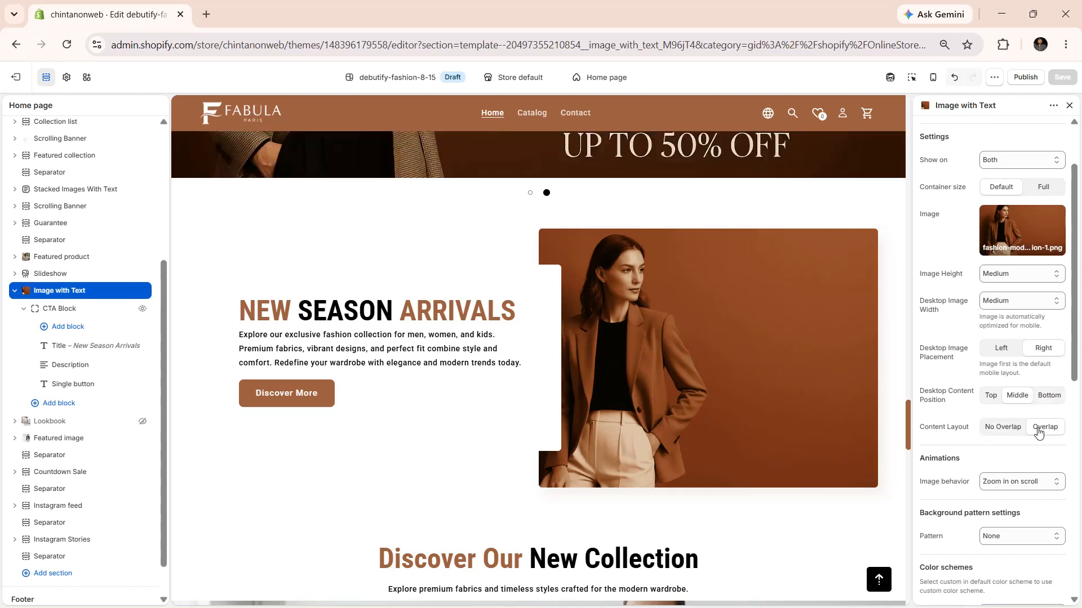
left_click(1012, 433)
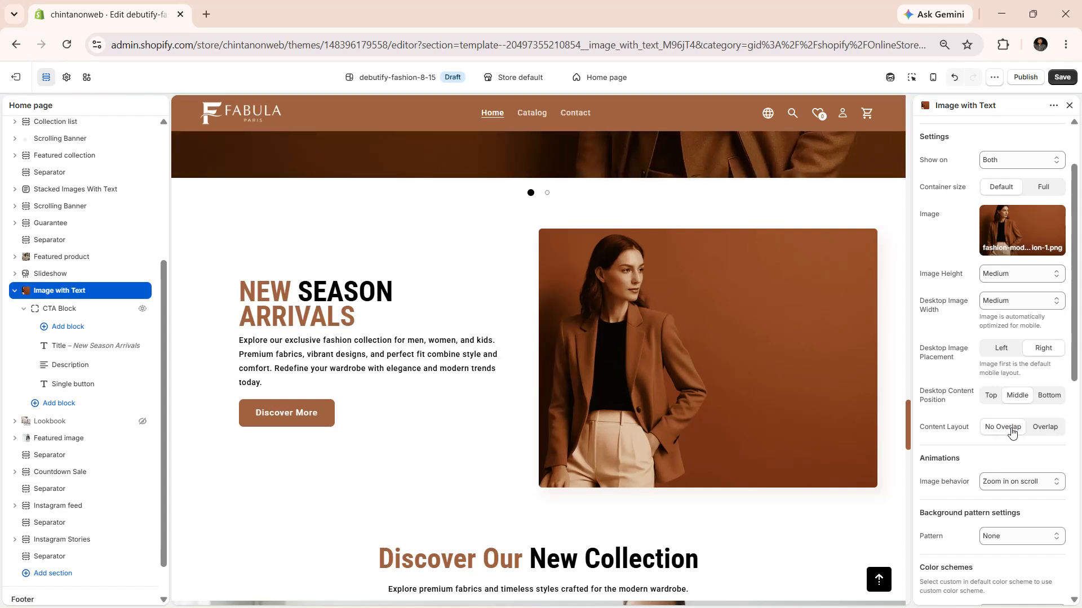
left_click(1039, 432)
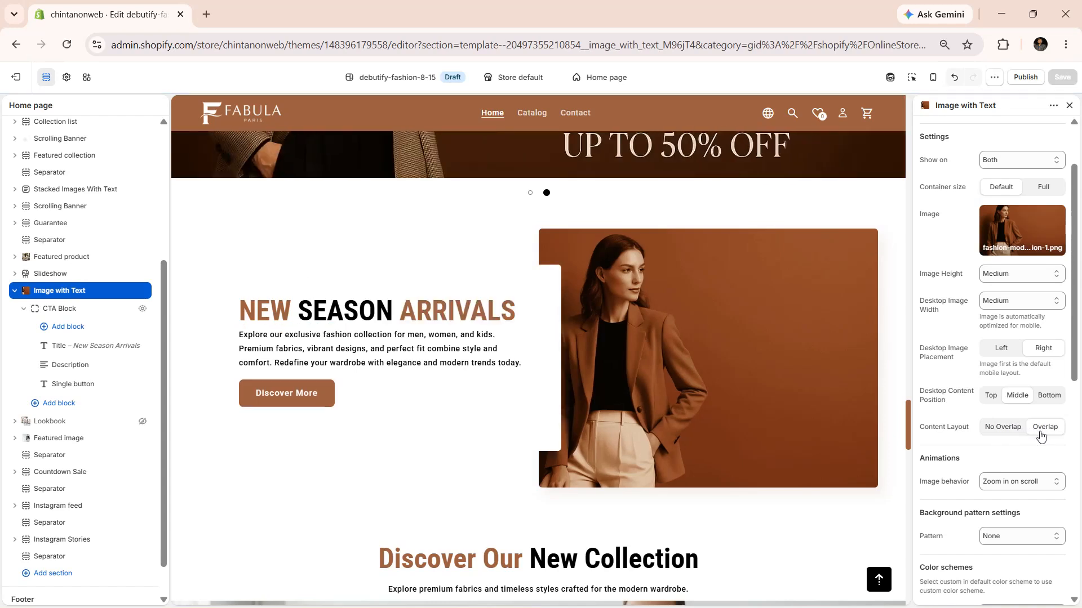
Step: Try None and Ambient movement as the image behavior, and set it back to Zoom in on scroll
scroll(945, 389, "down", 2)
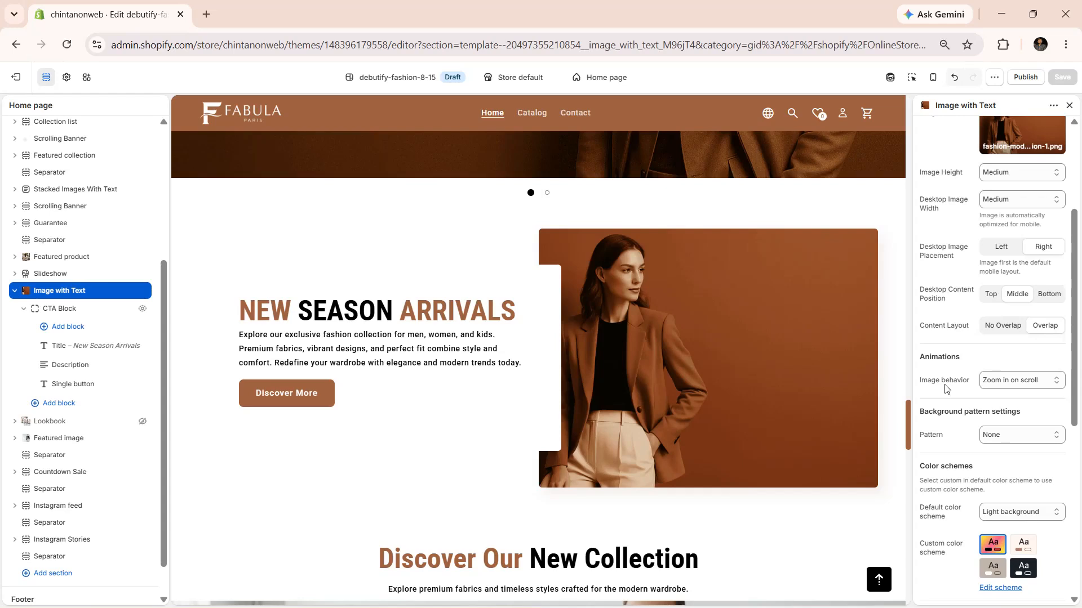
left_click(993, 383)
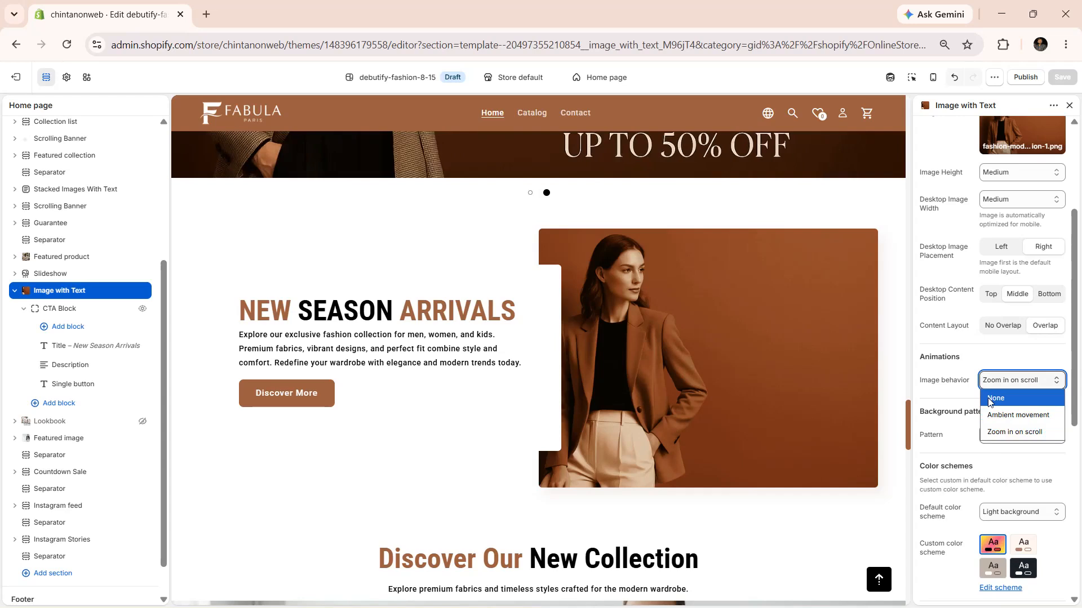
left_click(989, 400)
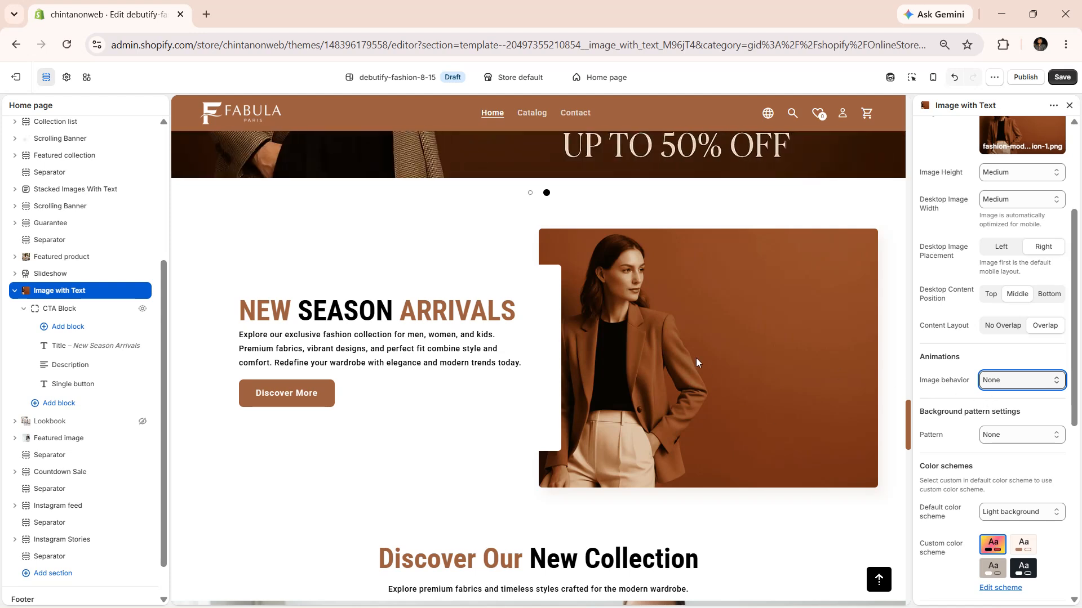
key("Down")
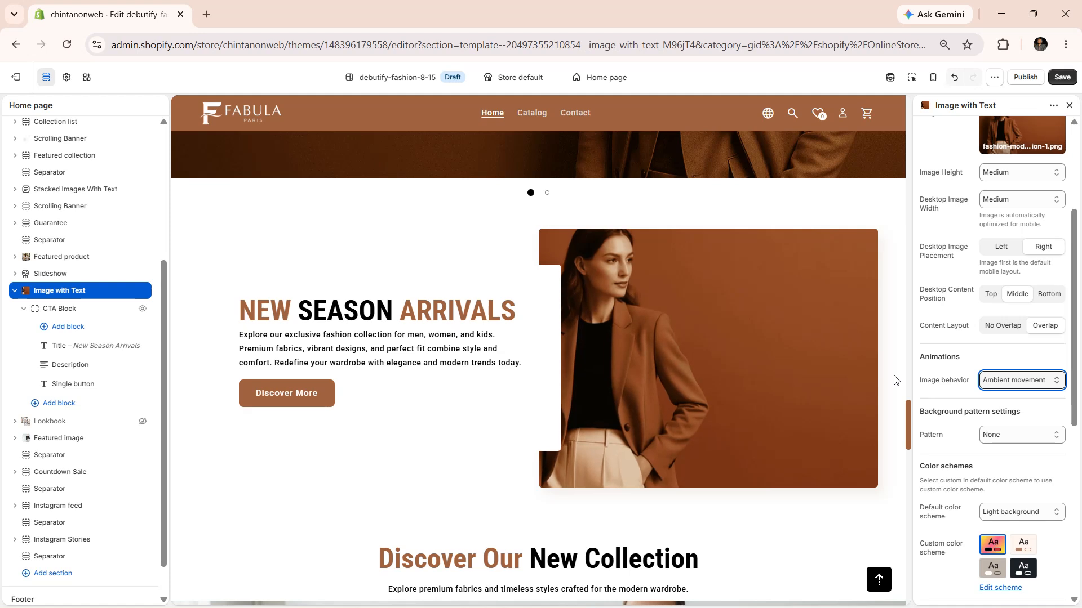
key("Down")
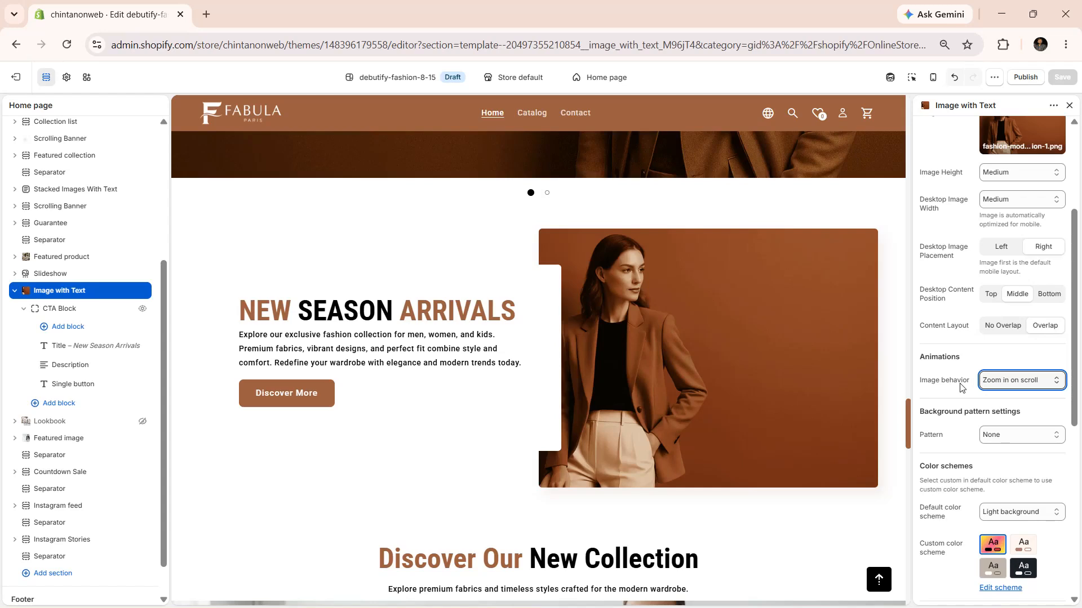
Step: Try the section's background patterns one after another, starting with Curved grid, and settle on Lips
scroll(960, 387, "down", 3)
left_click(1002, 299)
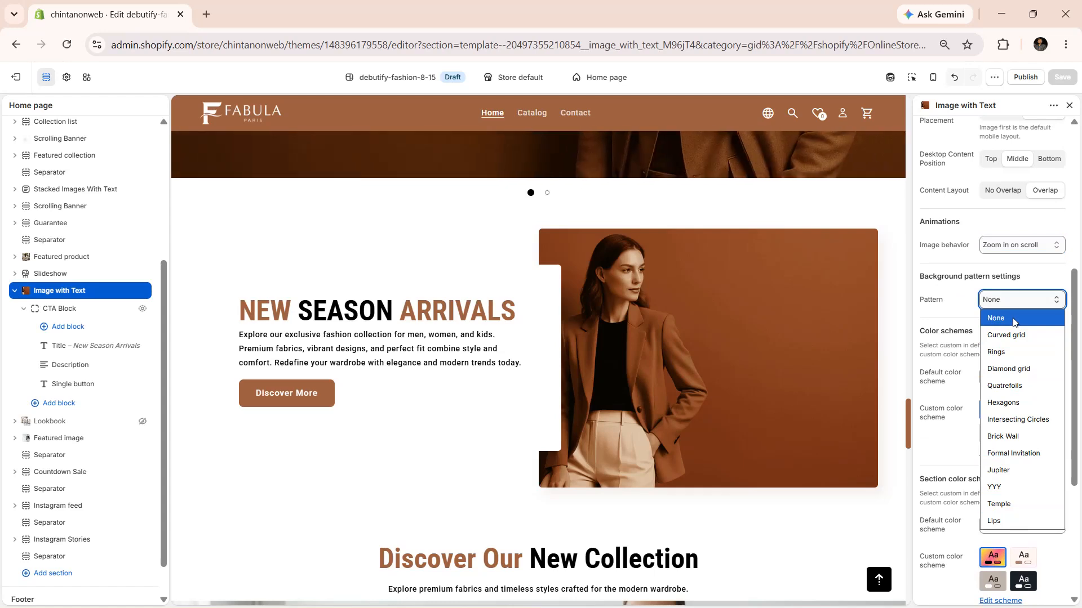
left_click(1012, 319)
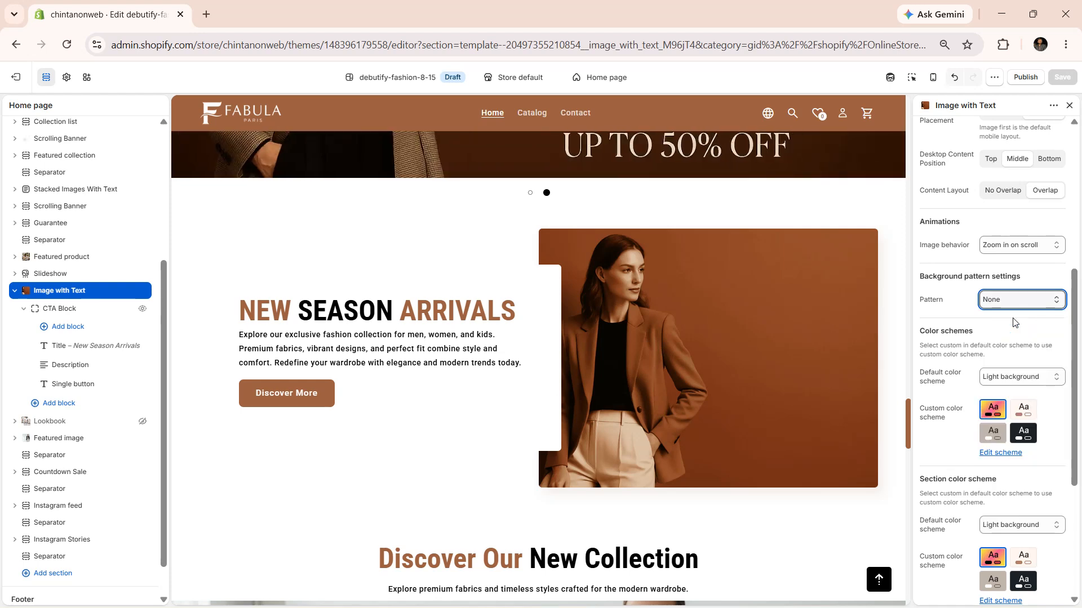
key("Down")
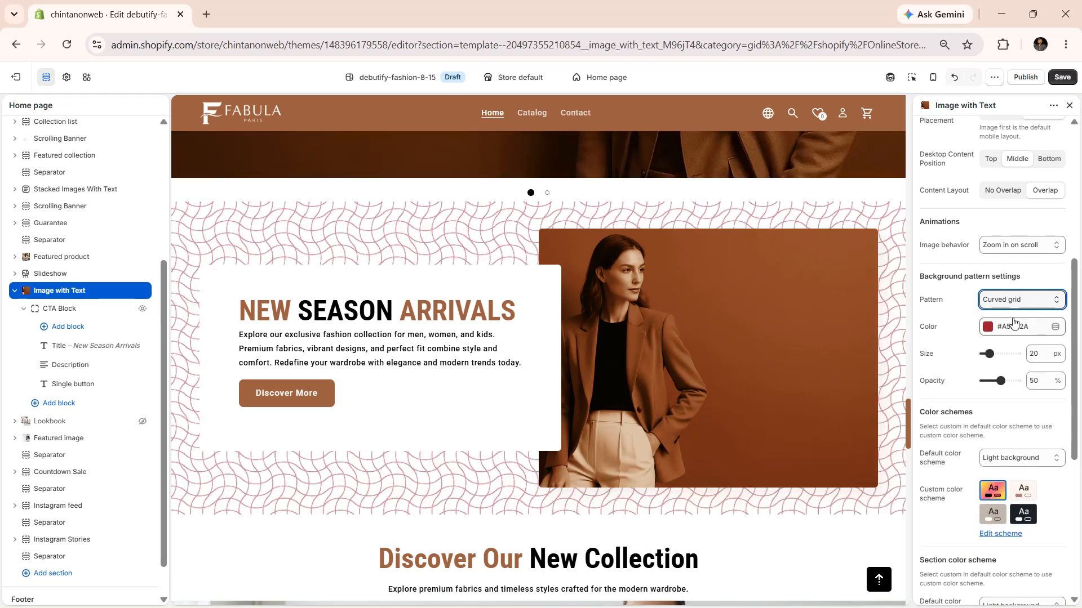
key("Down")
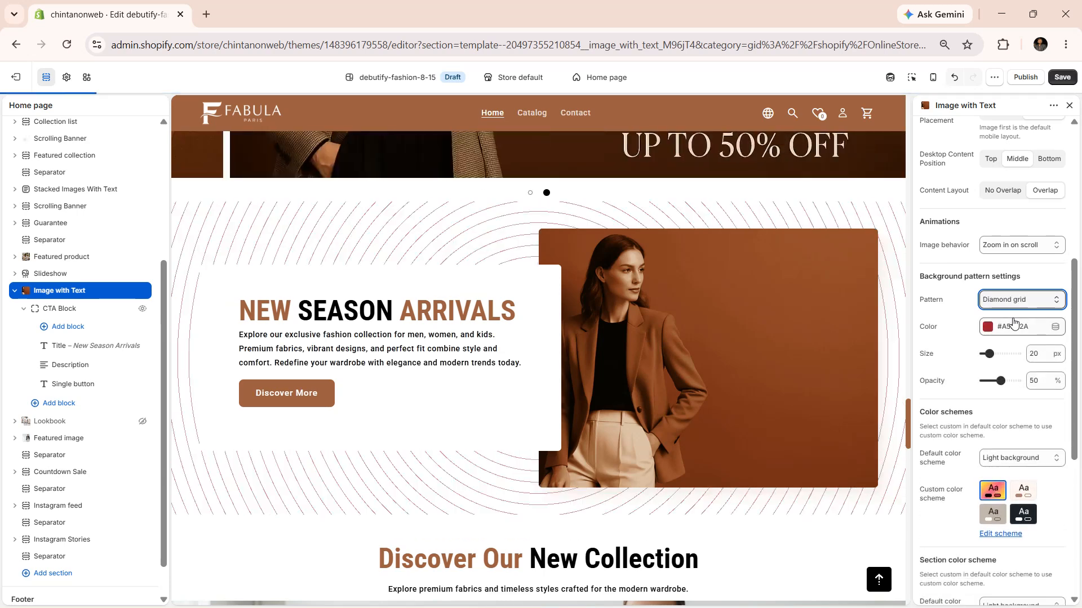
key("Down")
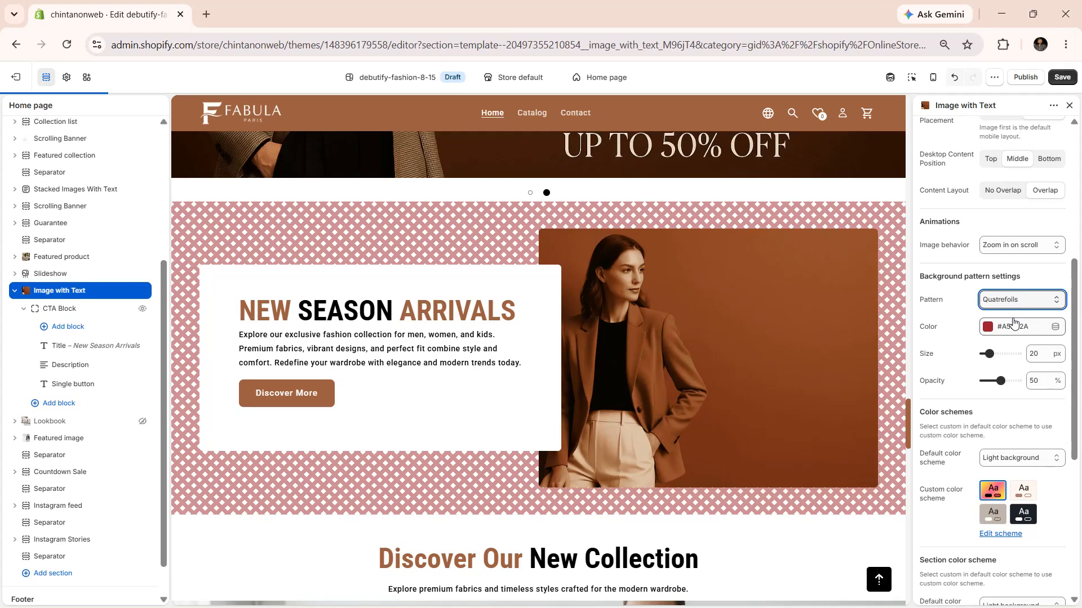
key("Down")
key("Down")
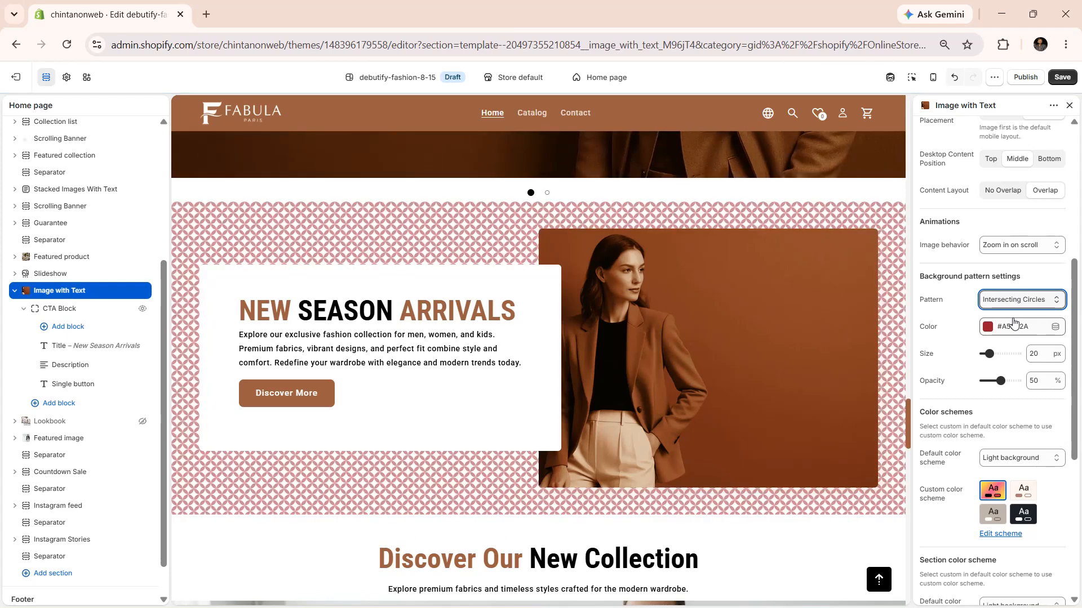
key("Down")
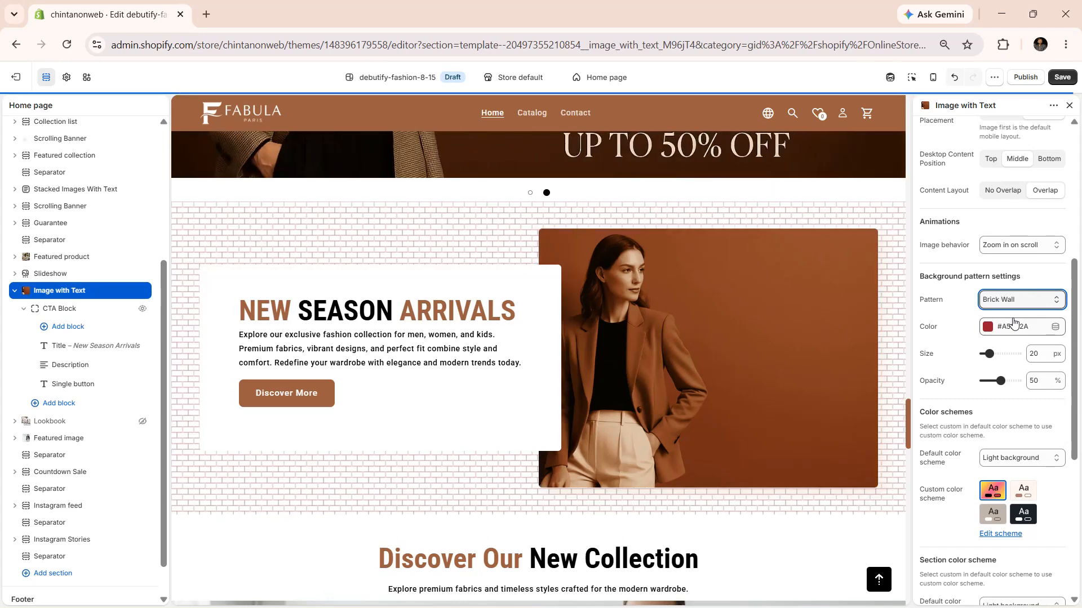
key("Down")
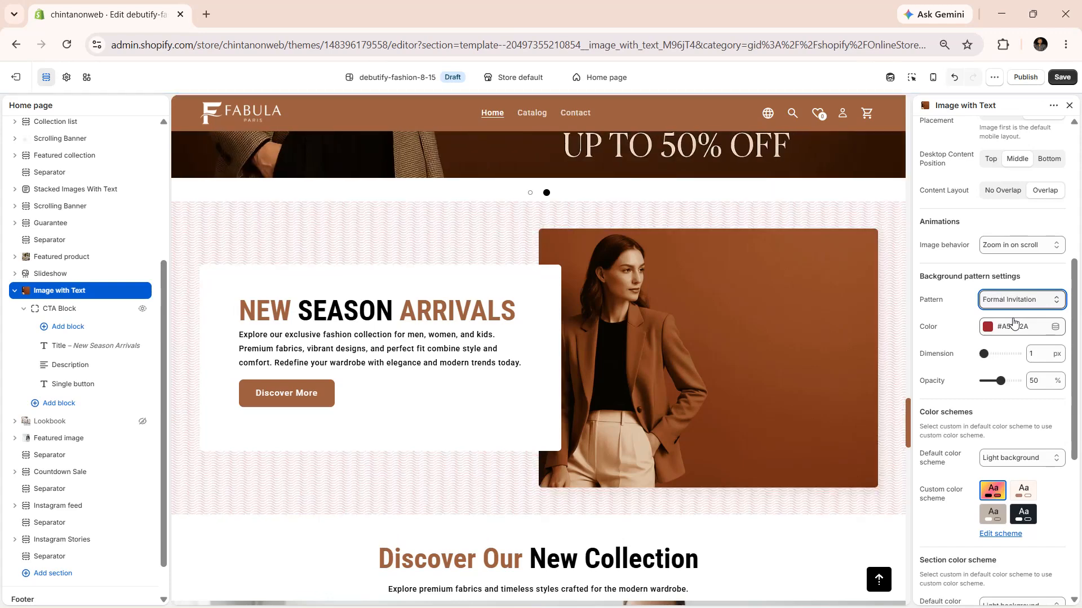
key("Down")
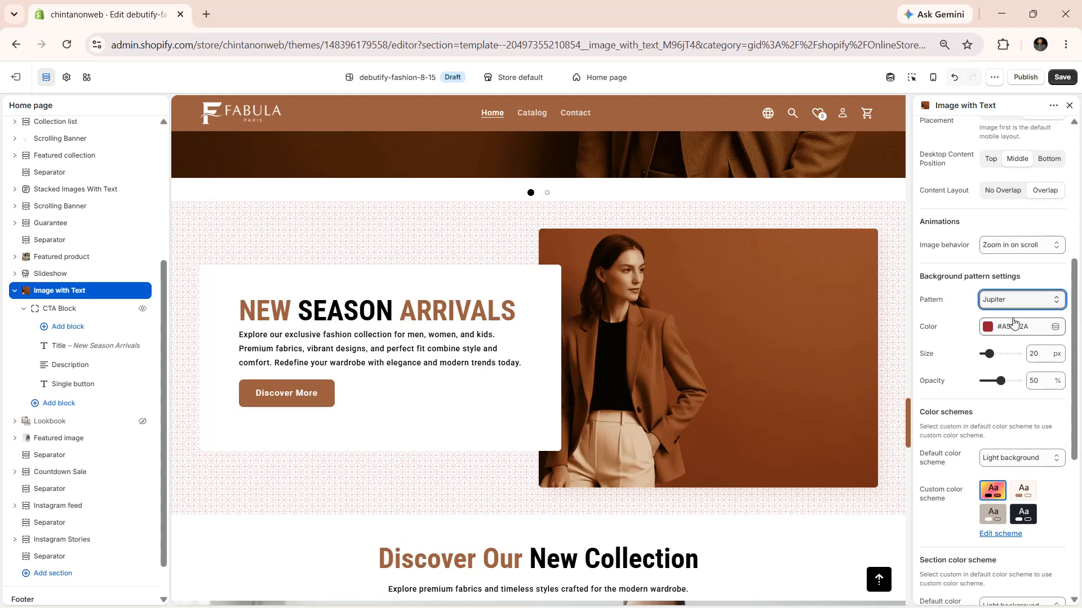
key("Down")
key("Down")
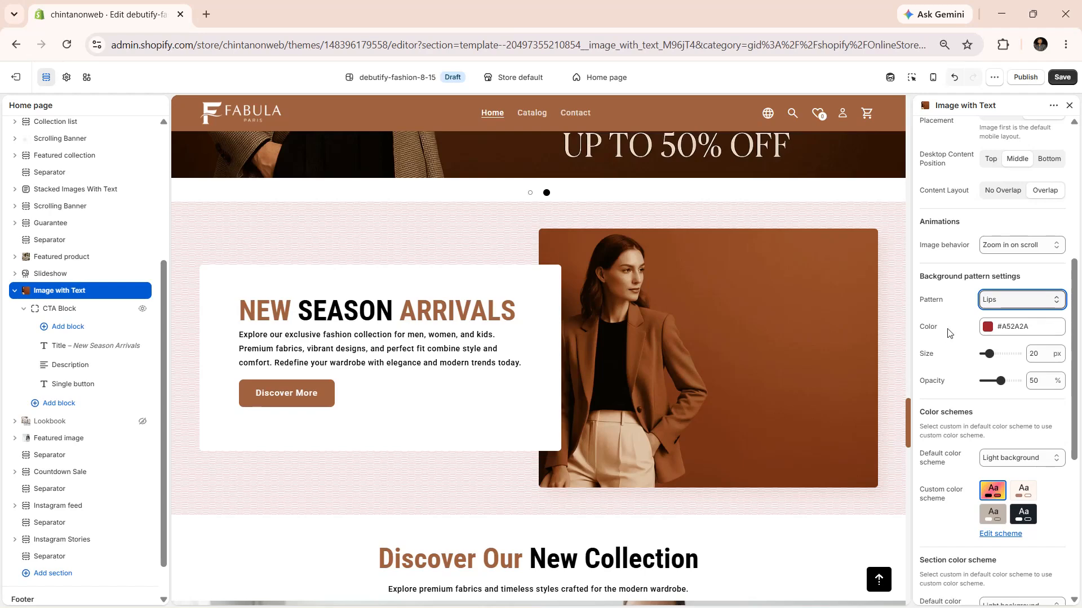
Step: Change the background pattern's color to green #49A52A
left_click(988, 327)
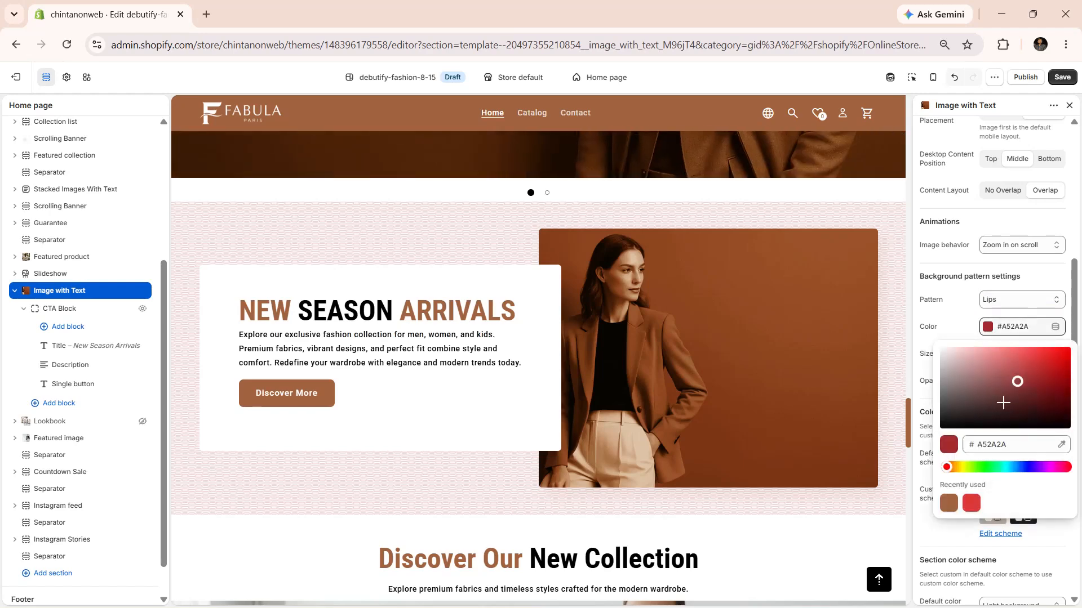
left_click(987, 467)
left_click_drag(988, 469, 981, 467)
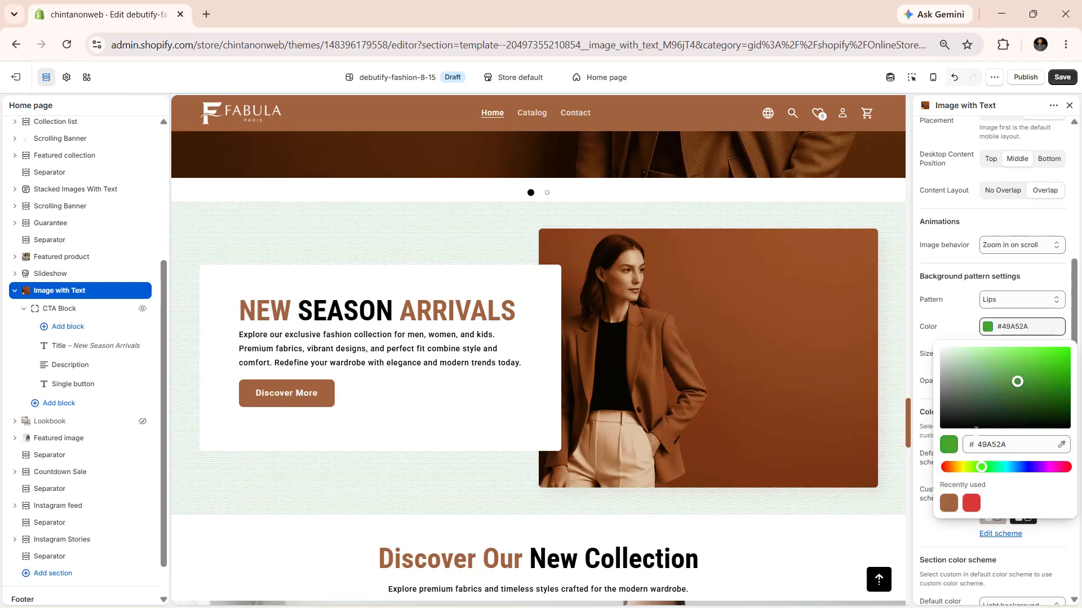
left_click(946, 336)
Step: Set the background pattern's size to 68 px and, after trying 100%, 45% and 25%, its opacity to 70%
left_click_drag(987, 355, 1008, 354)
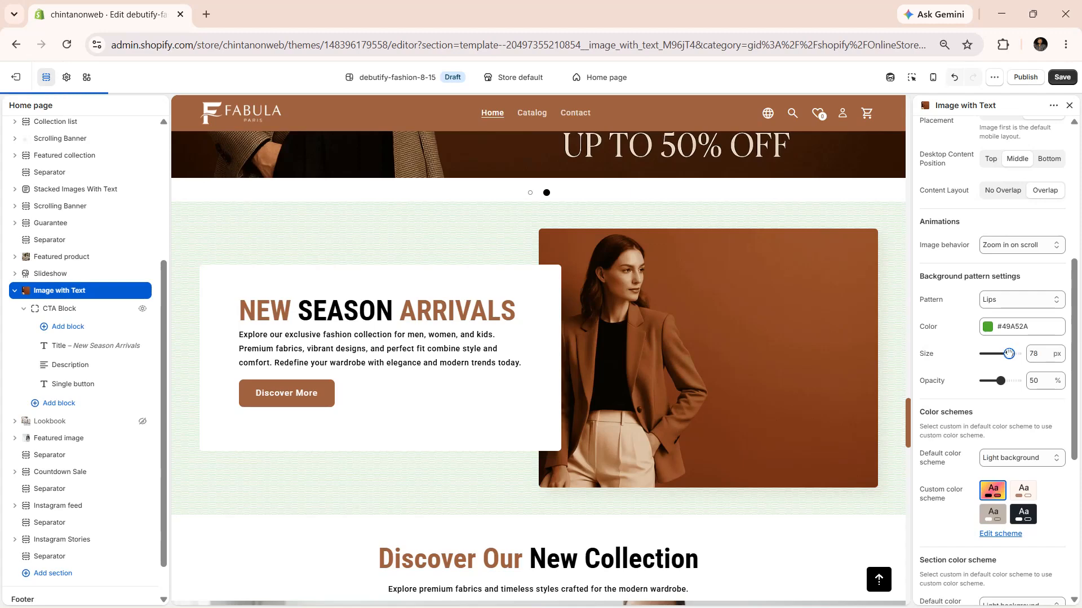
left_click_drag(1009, 354, 1017, 355)
left_click(1006, 355)
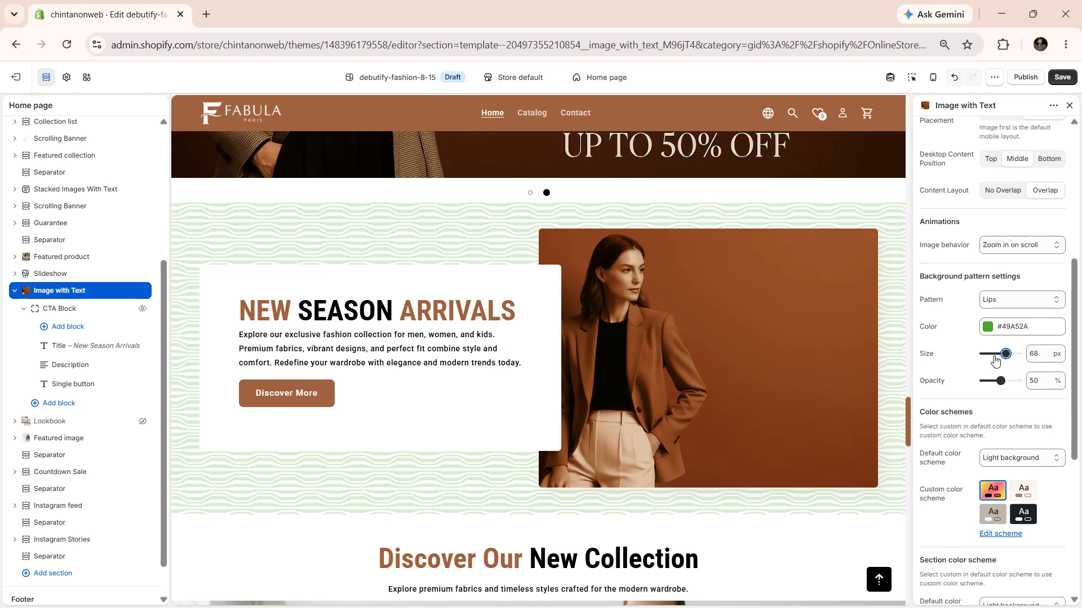
left_click(1017, 381)
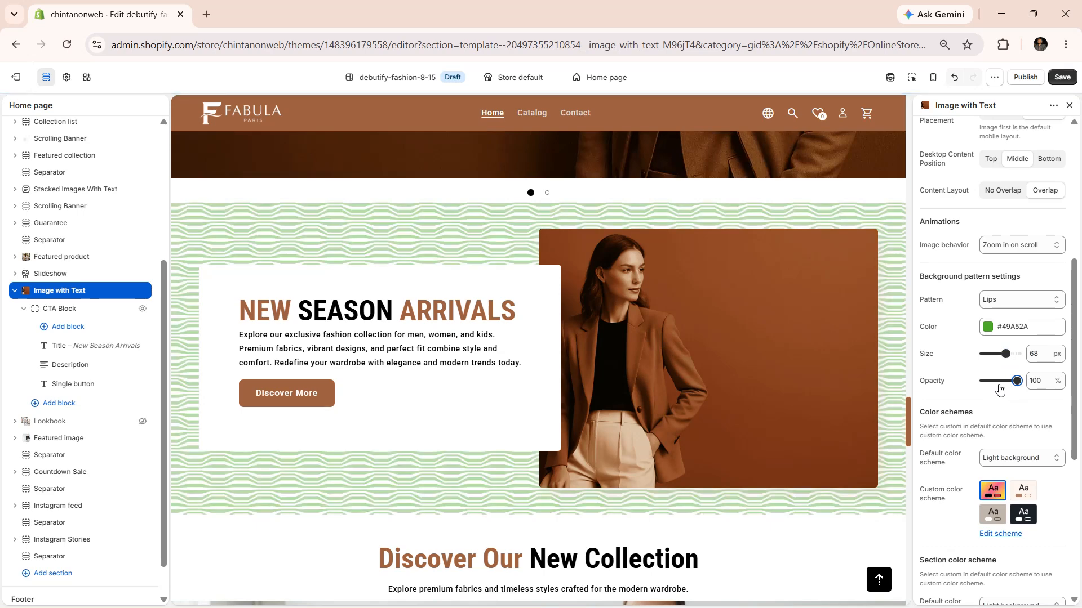
left_click(999, 381)
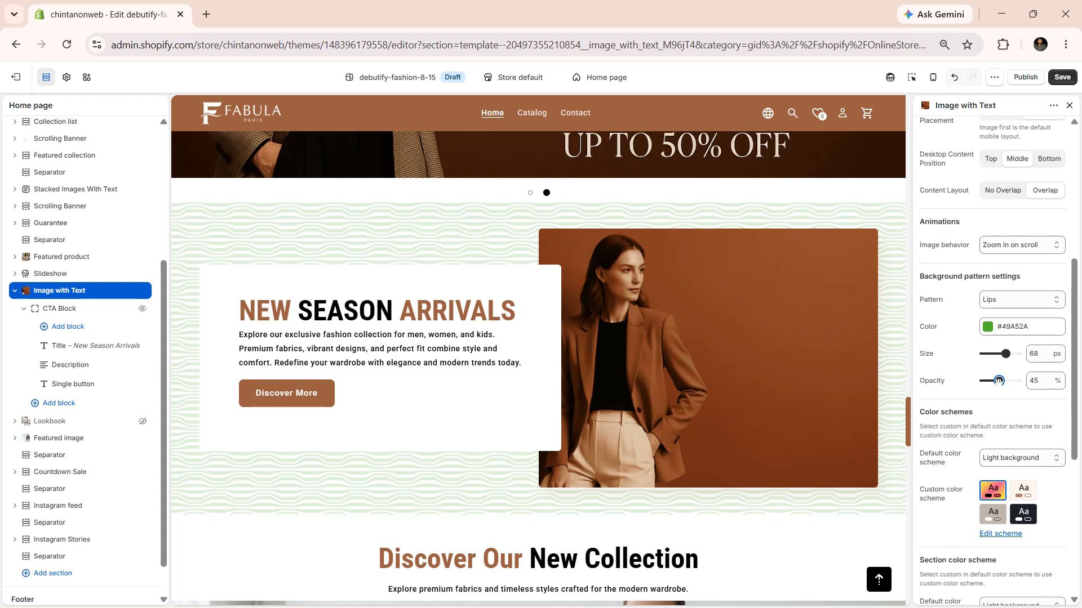
left_click(993, 388)
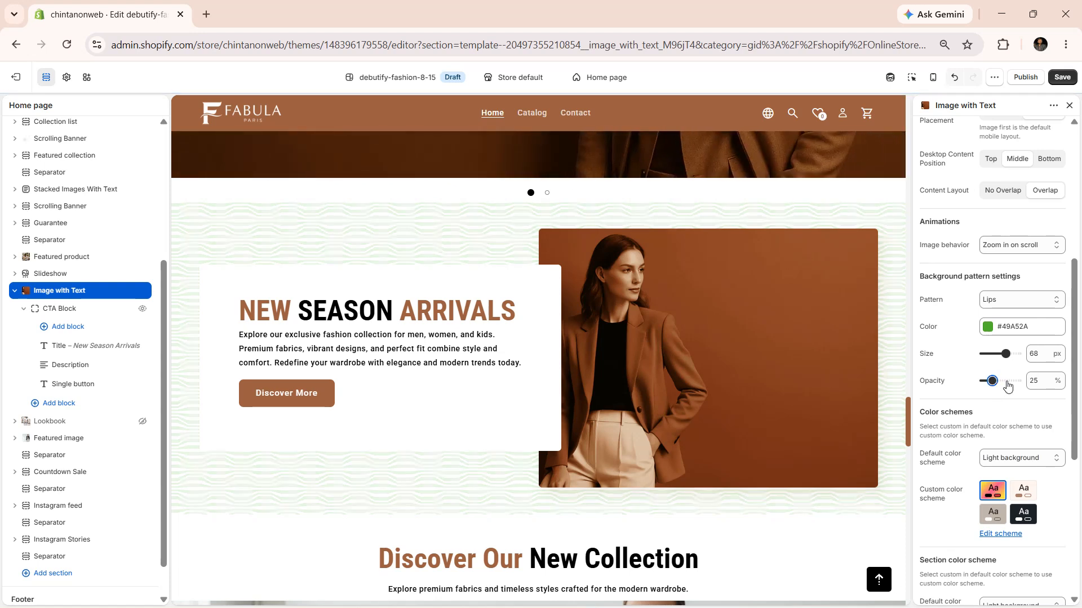
left_click_drag(992, 381, 1007, 381)
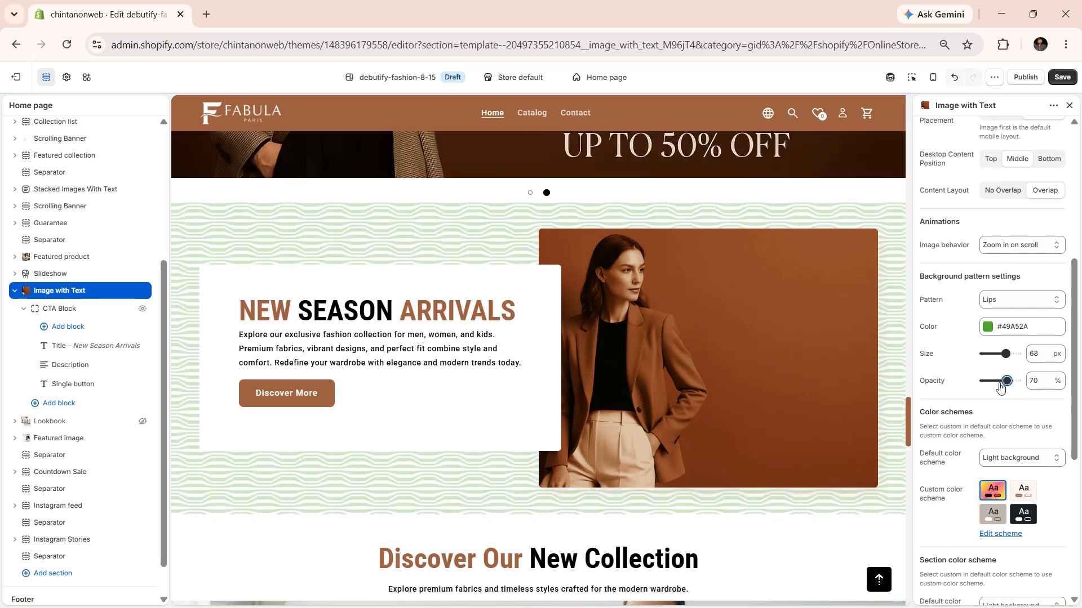
Step: View the default options for the content color scheme and the section color scheme, leaving both on Light background
left_click(993, 457)
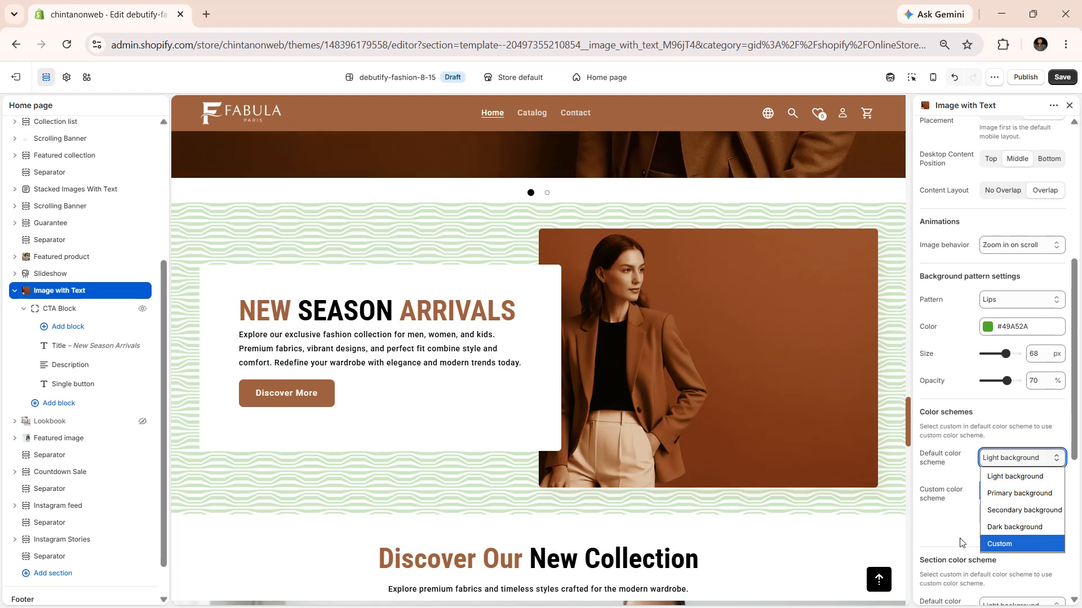
left_click(950, 510)
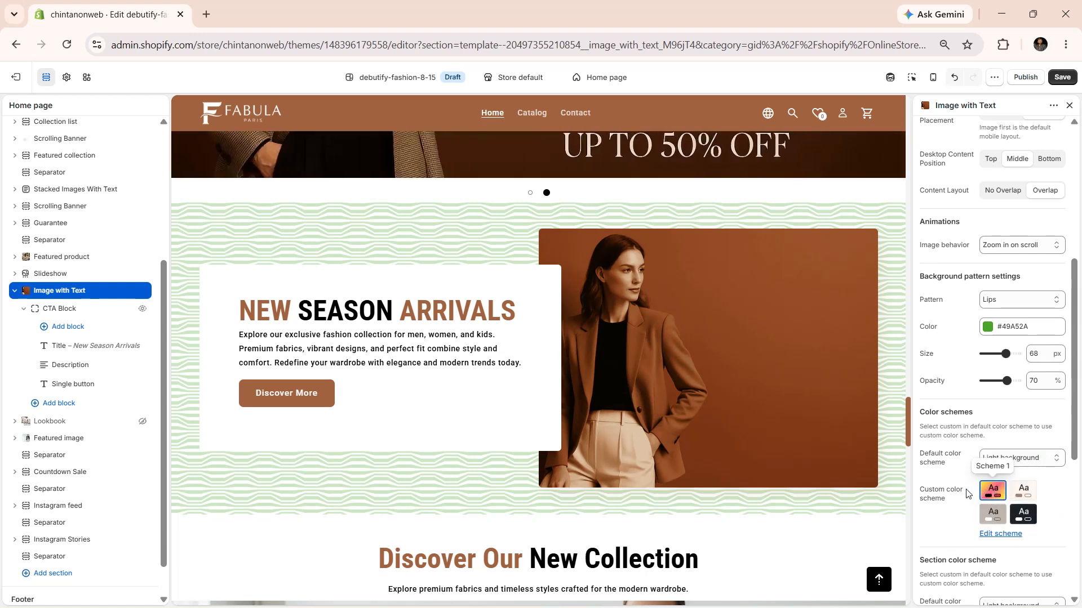
scroll(967, 508, "down", 3)
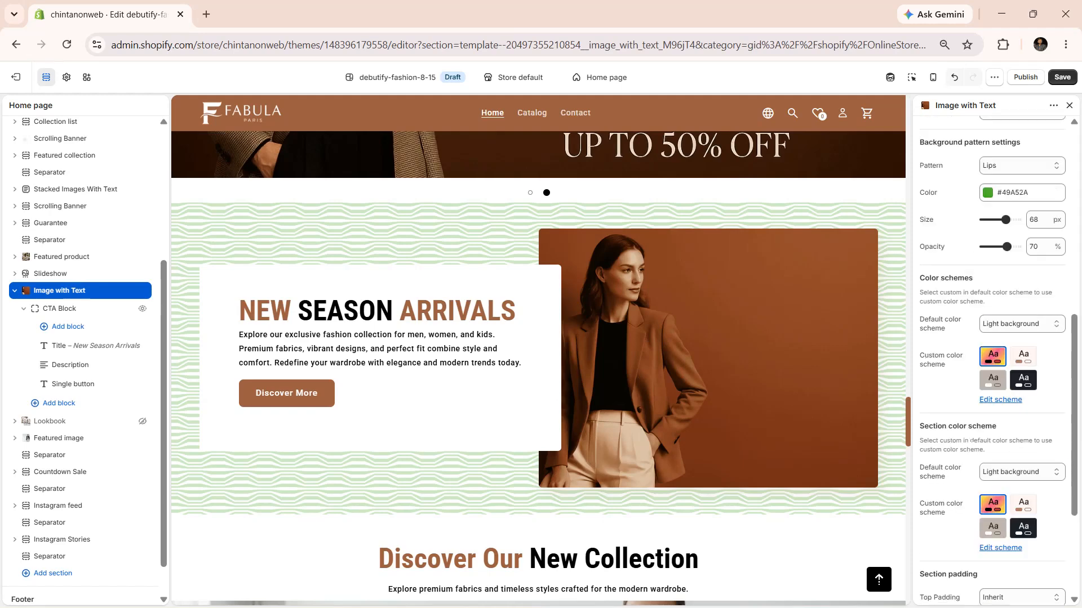
left_click(1003, 472)
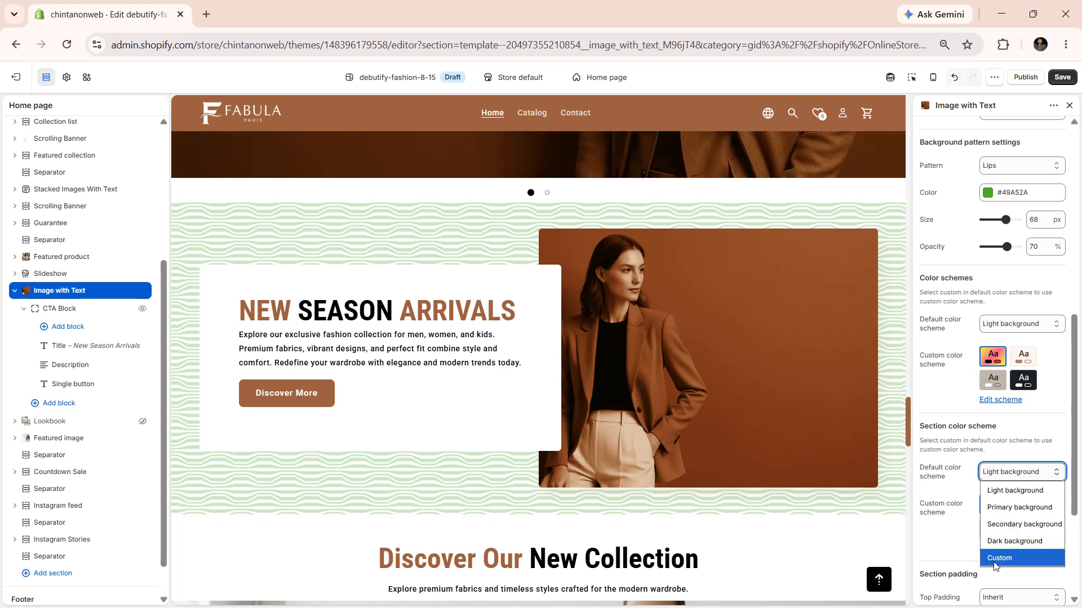
left_click(951, 533)
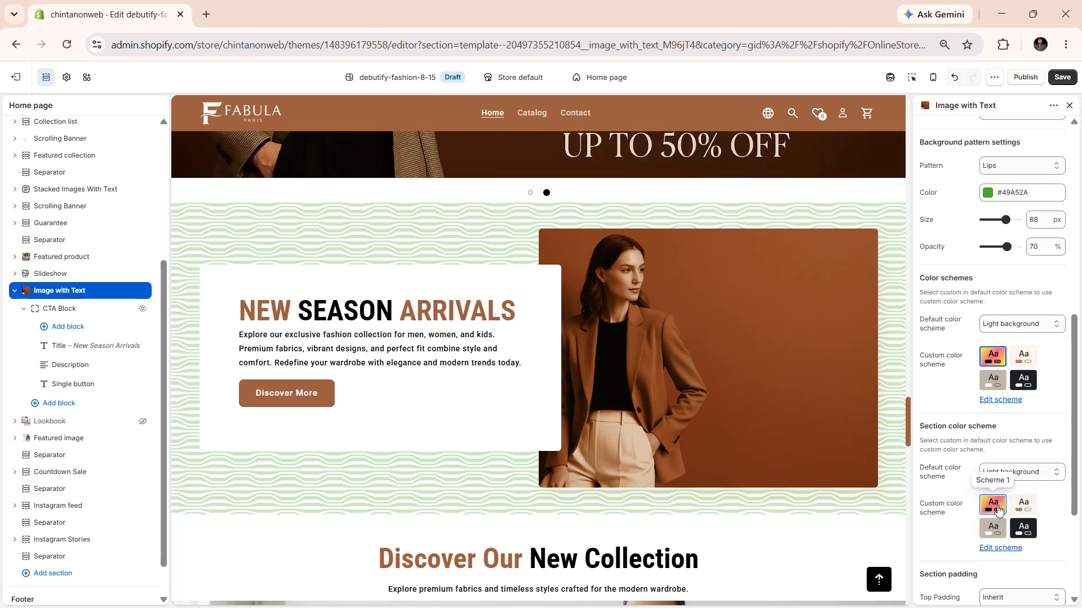
Step: View the top and bottom section padding options, keeping Inherit for both
scroll(939, 518, "down", 3)
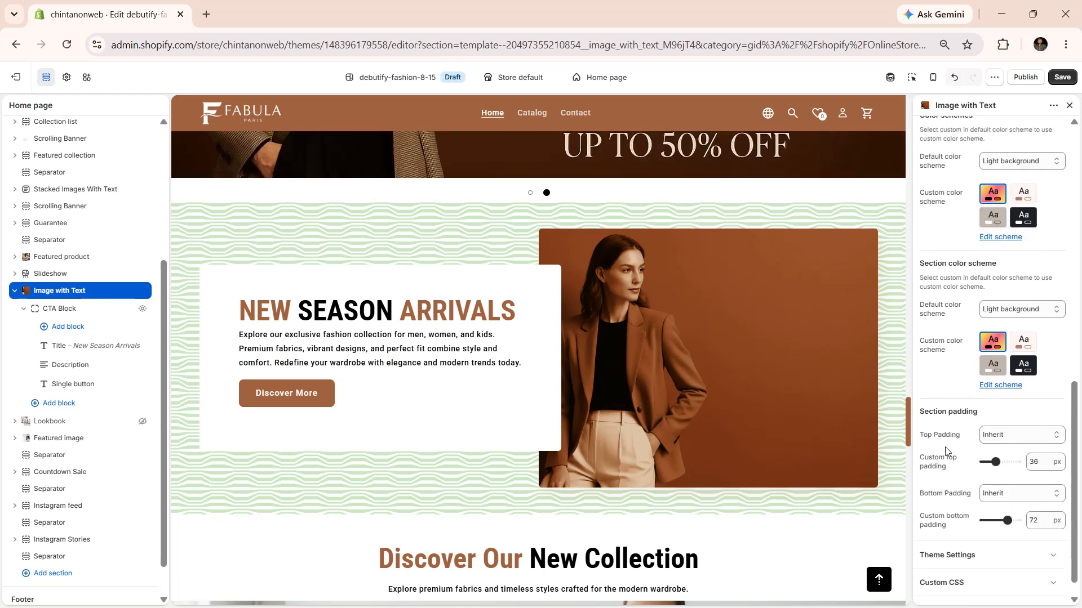
left_click(996, 425)
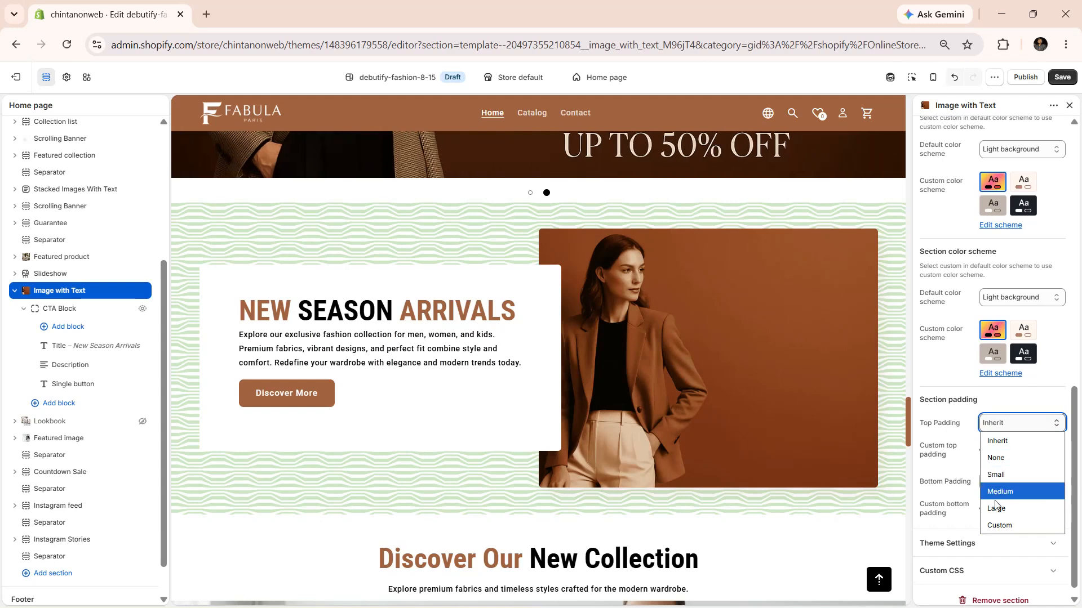
left_click(953, 461)
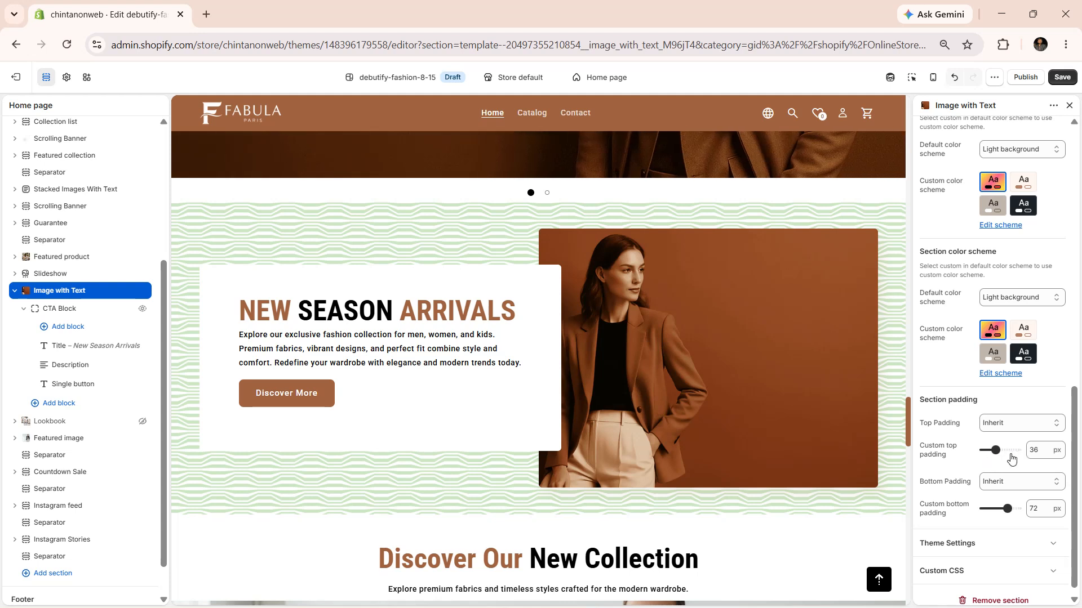
left_click(1009, 482)
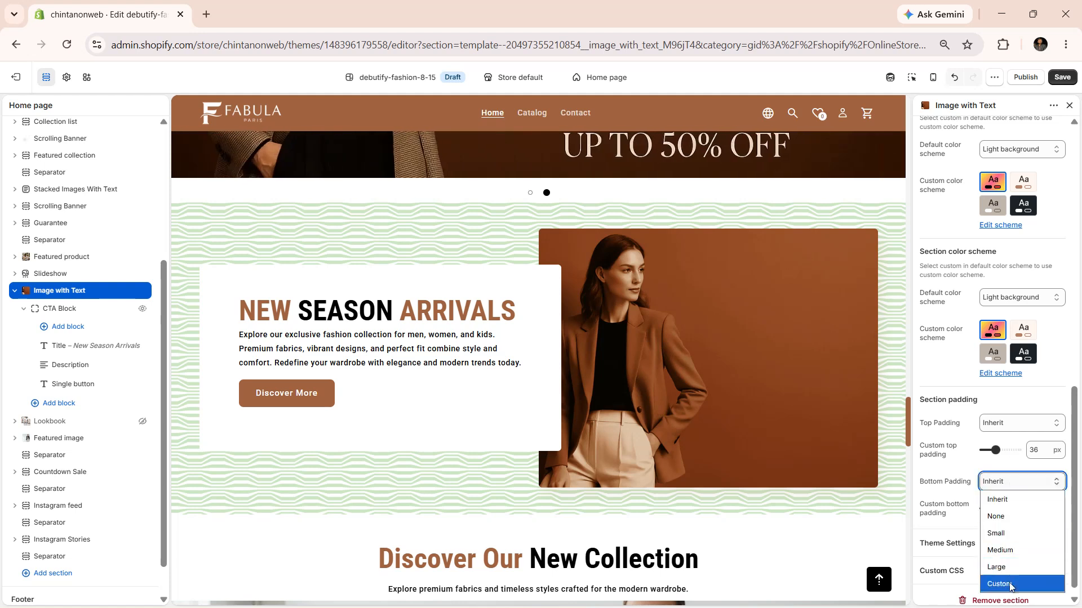
left_click(958, 517)
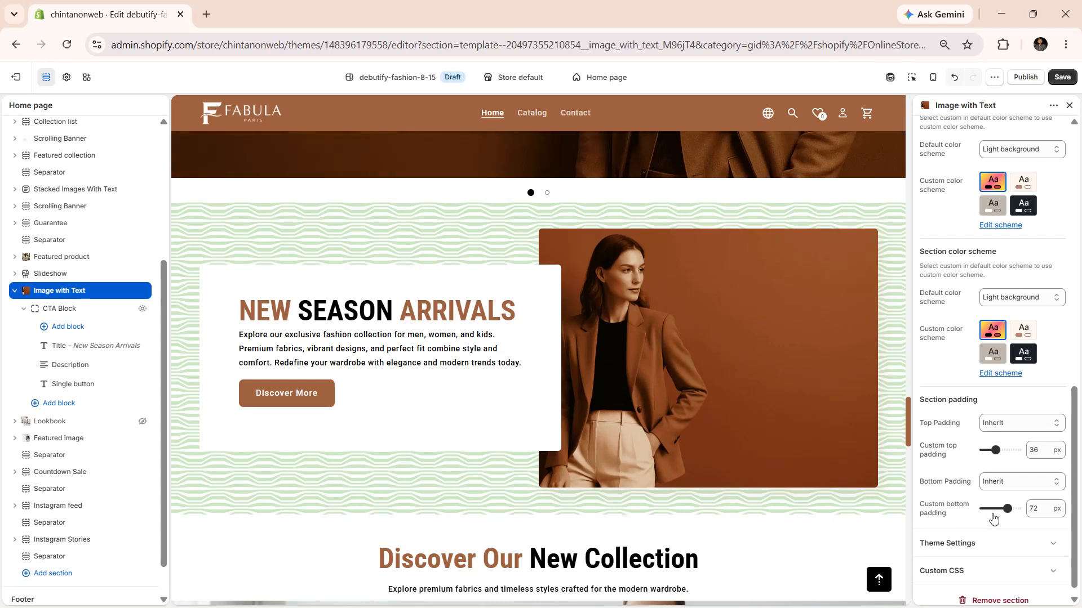
Step: View the block types available to add inside the CTA Block without adding one
left_click(63, 329)
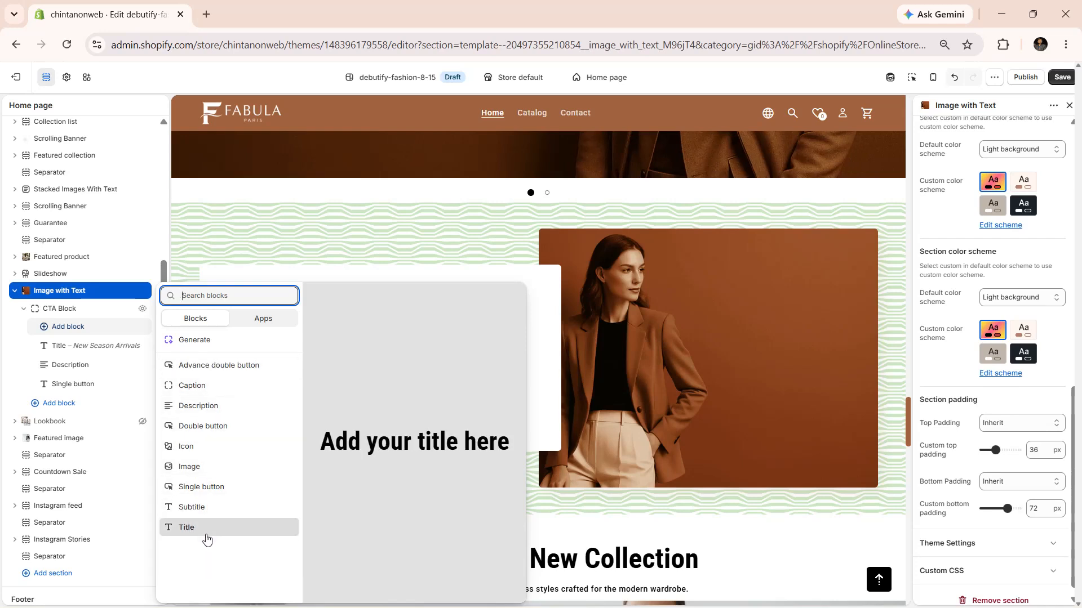
left_click(556, 534)
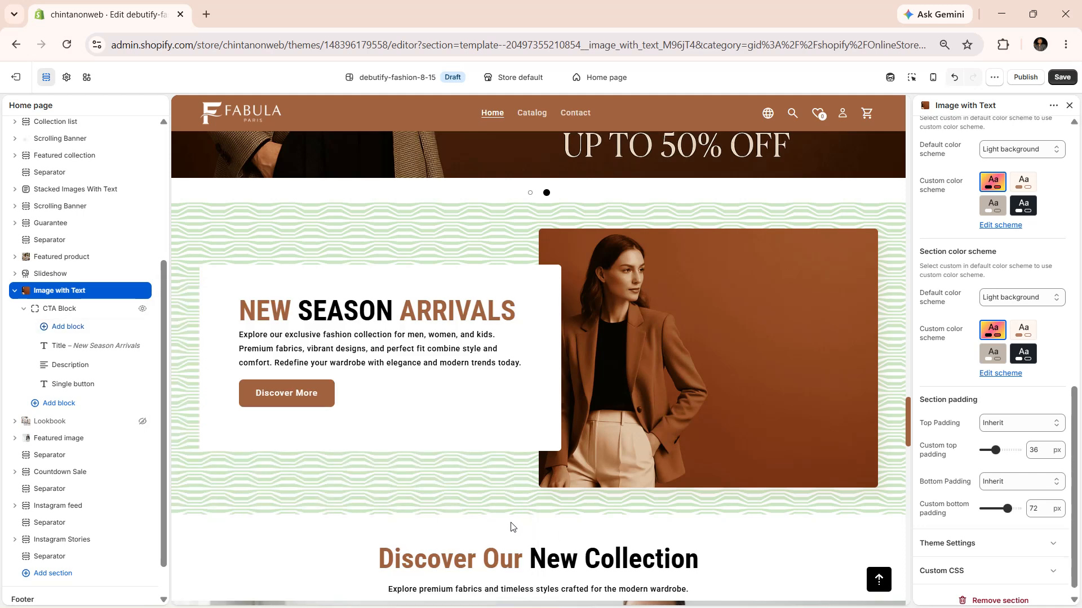